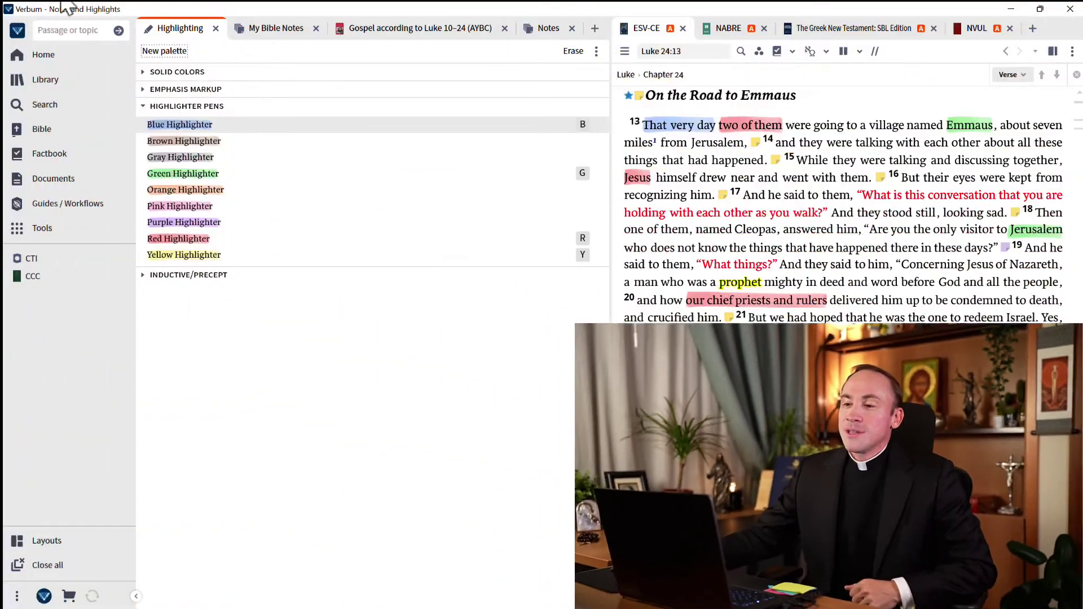
Glance at the Tools list, then switch to the My Bible Notes notebook showing the Luke 24:13 note.
{"action": "left_click", "coordinate": [61, 228]}
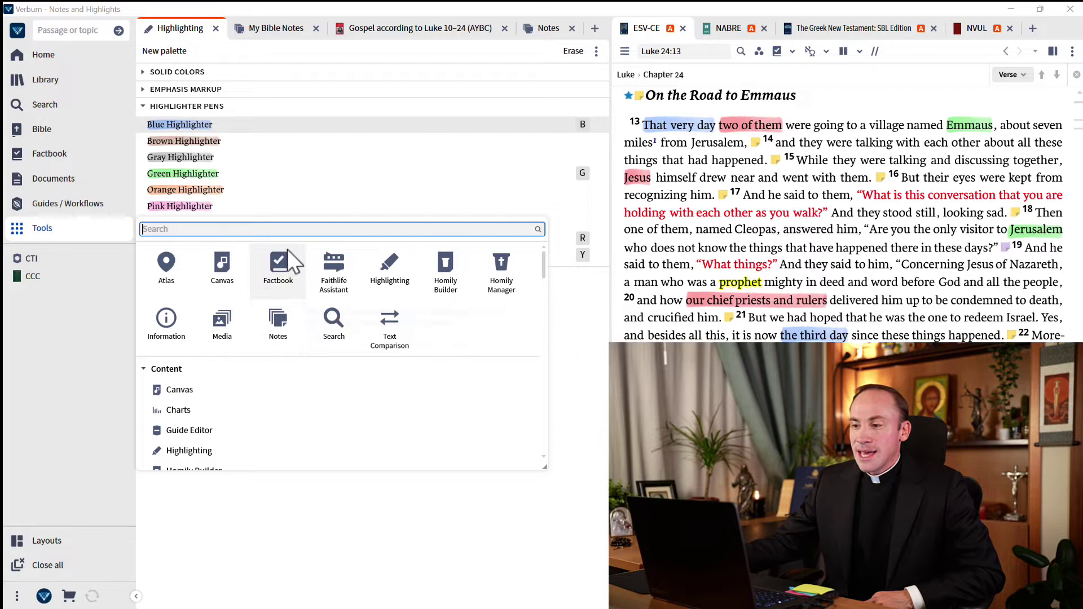
{"action": "left_click", "coordinate": [283, 496]}
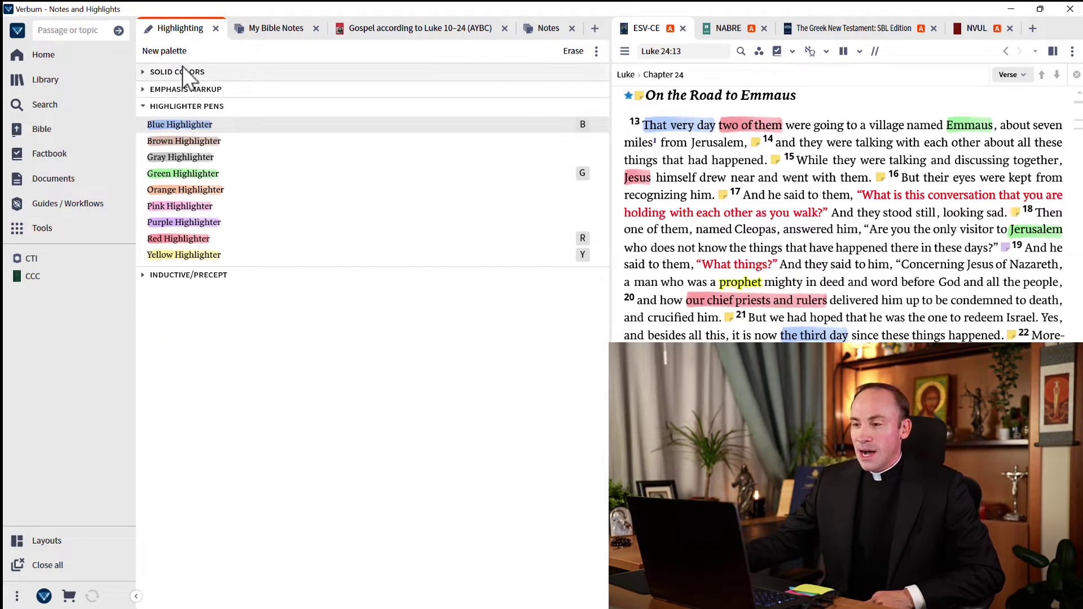
{"action": "left_click", "coordinate": [270, 32]}
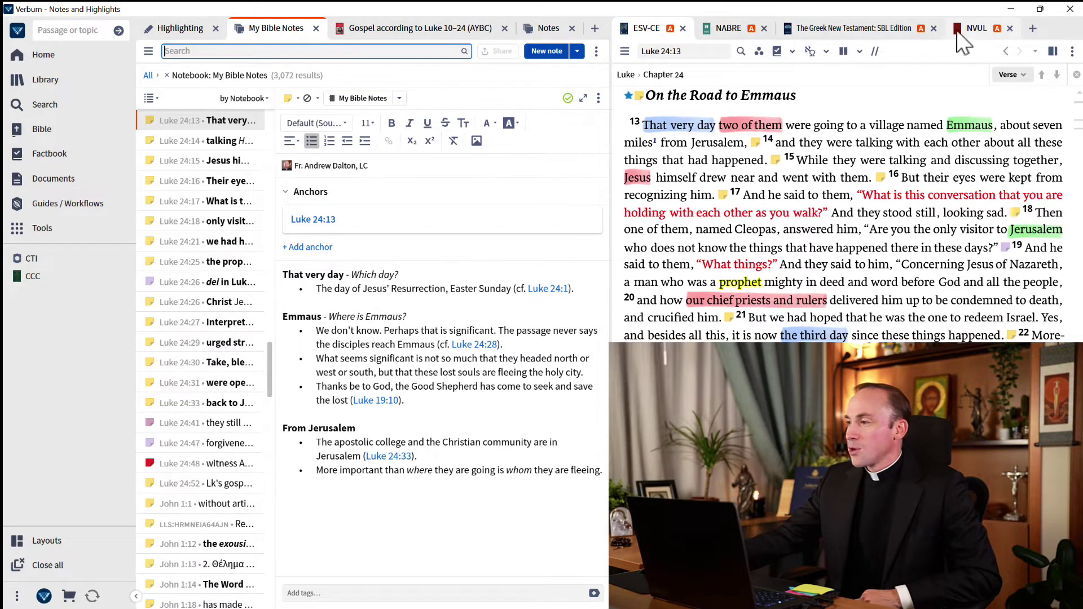
{"action": "mouse_move", "coordinate": [980, 41]}
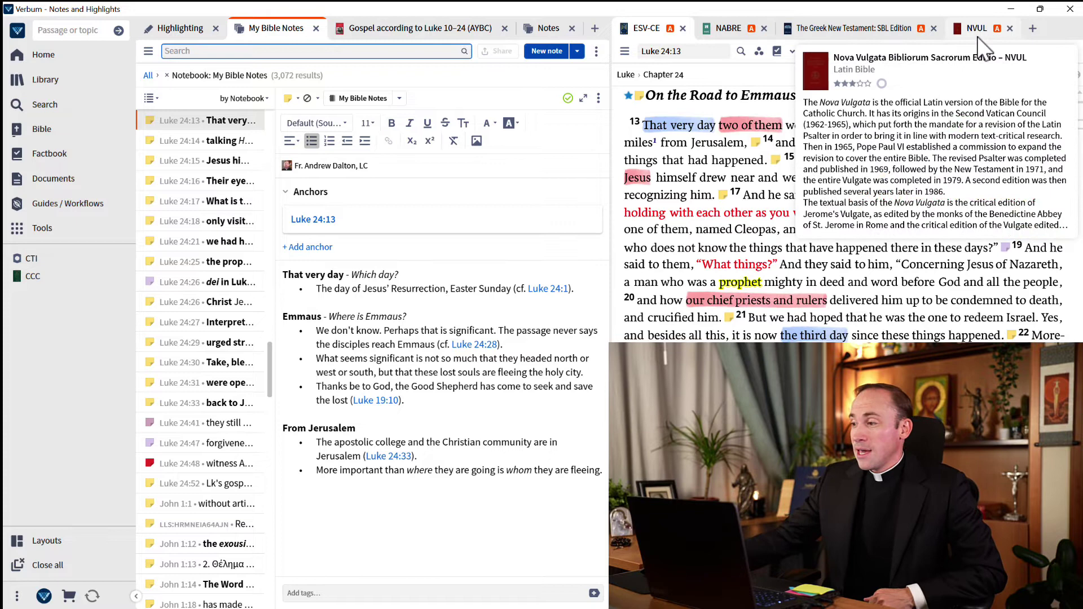
{"action": "left_click", "coordinate": [827, 103]}
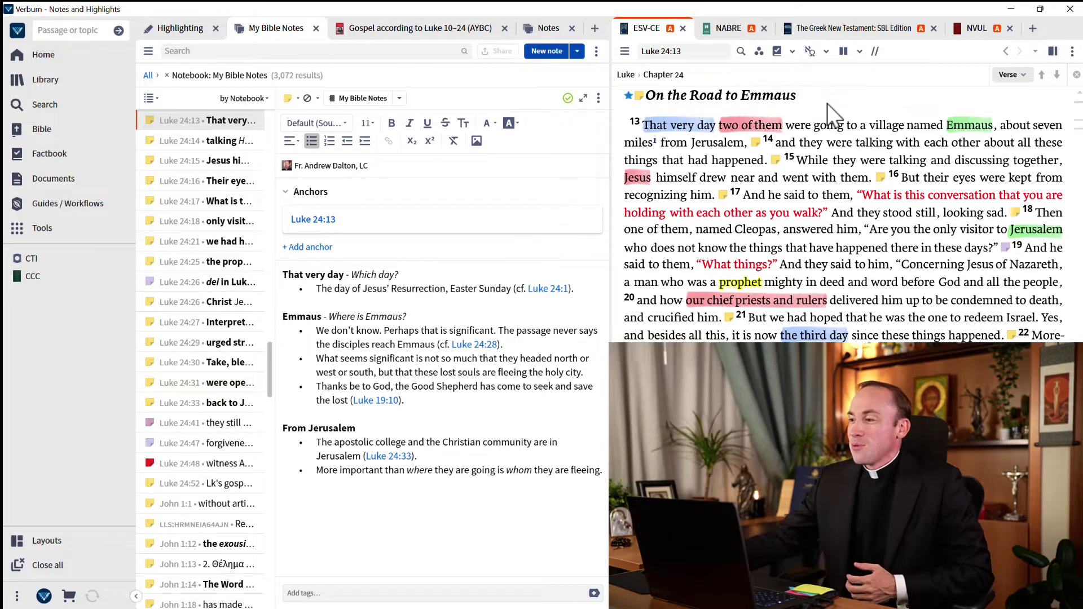
{"action": "mouse_move", "coordinate": [639, 100]}
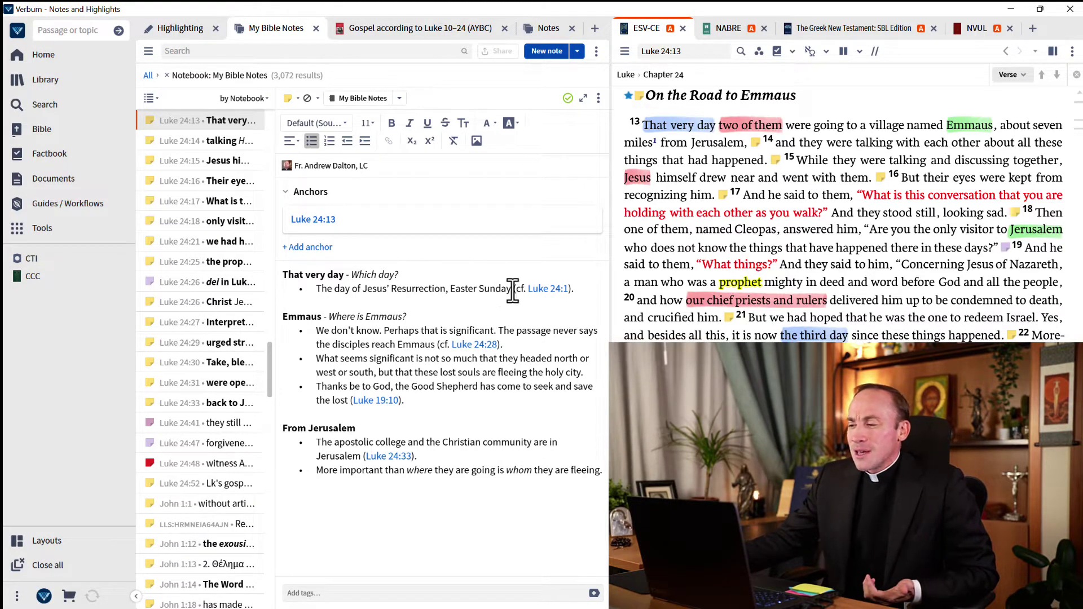
{"action": "left_click_drag", "start_coordinate": [512, 291], "coordinate": [576, 289]}
{"action": "left_click", "coordinate": [562, 311]}
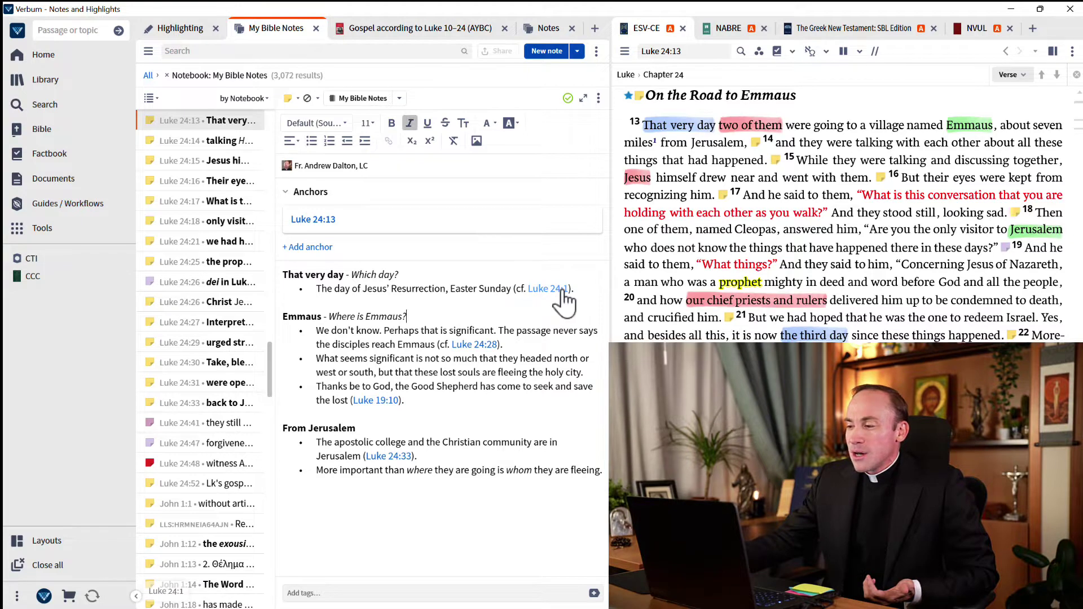
{"action": "mouse_move", "coordinate": [561, 292]}
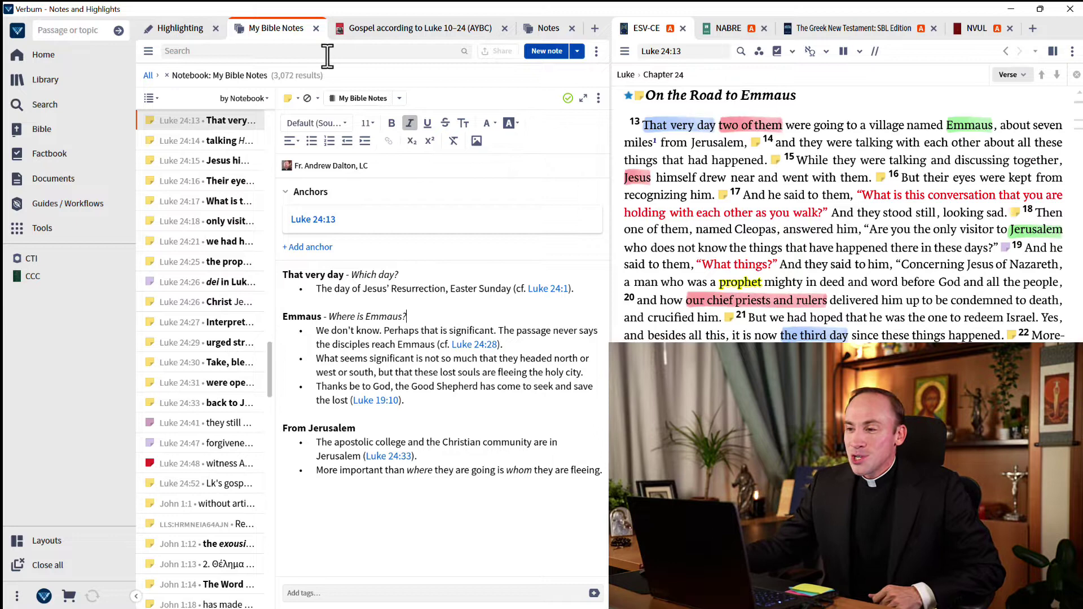
On the highlighter pens palette, assign shortcut key 1 to the Brown Highlighter, leaving Blue unchanged.
{"action": "left_click", "coordinate": [181, 30]}
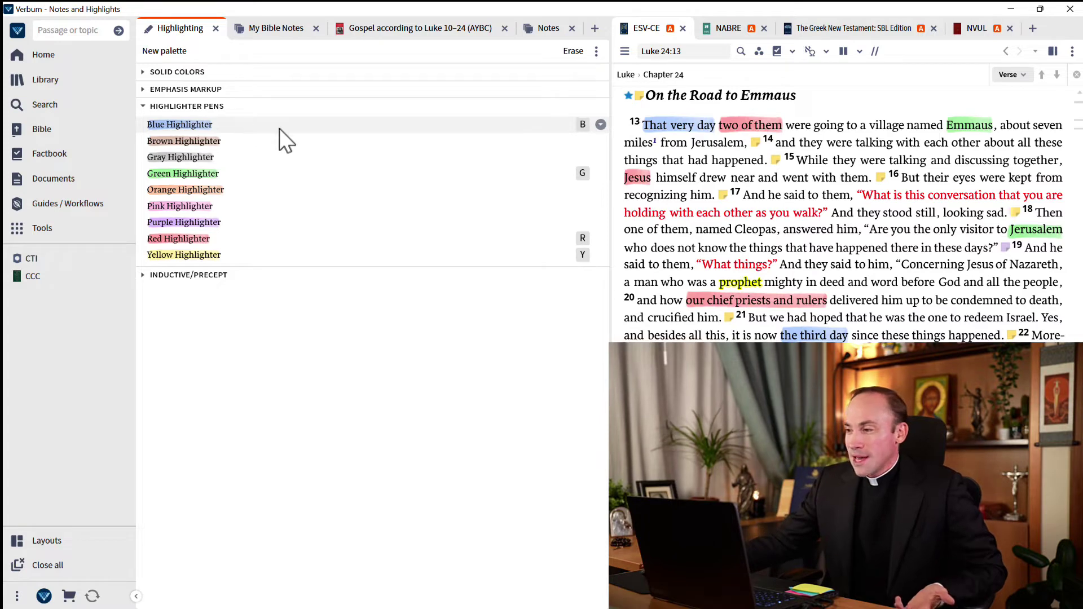
{"action": "left_click", "coordinate": [601, 125]}
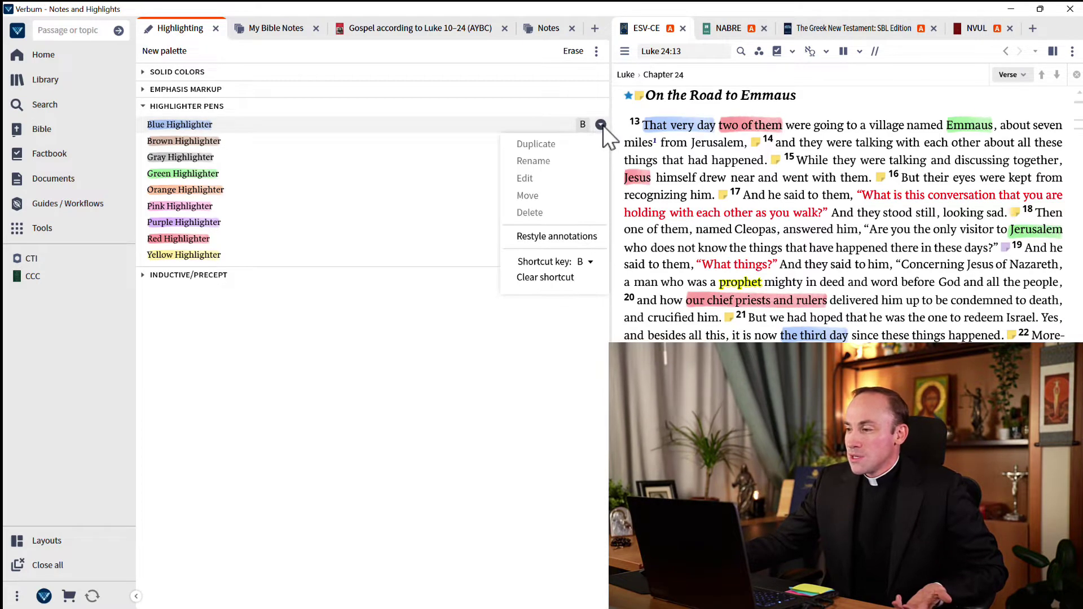
{"action": "left_click", "coordinate": [590, 262]}
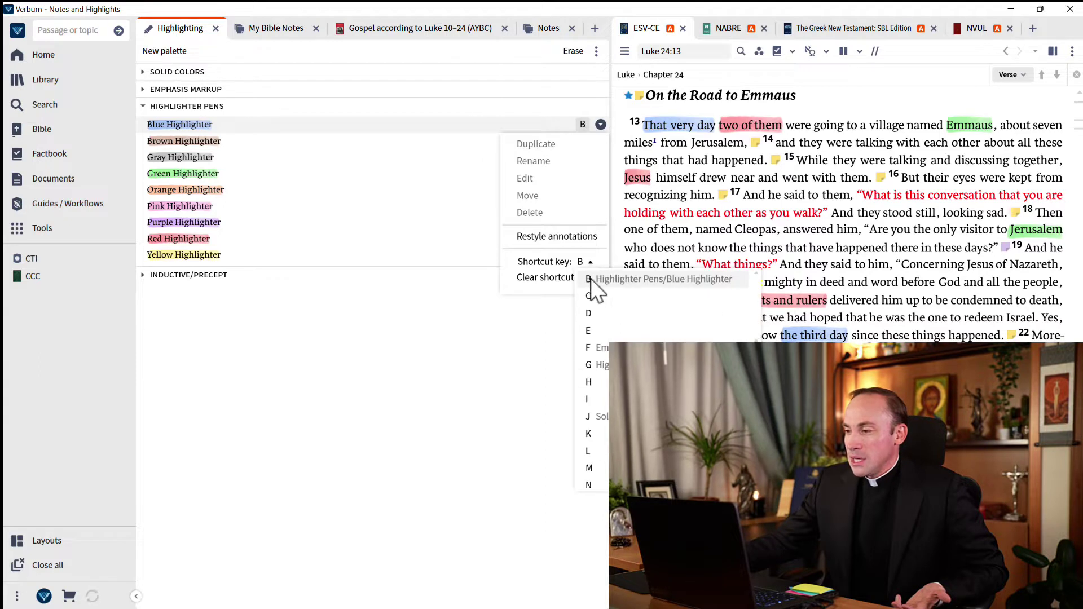
{"action": "left_click", "coordinate": [482, 127]}
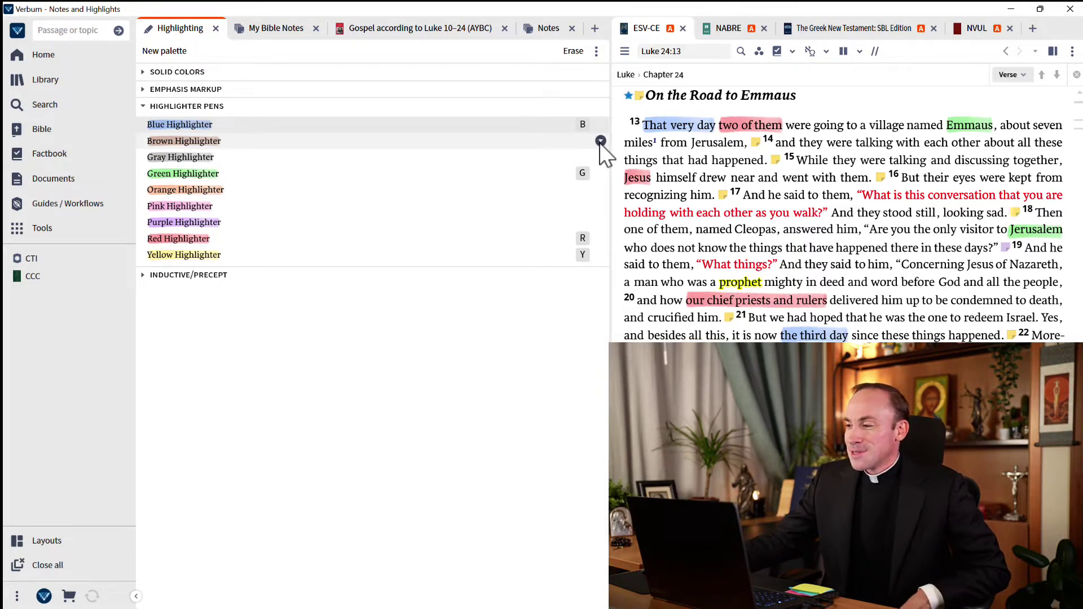
{"action": "left_click", "coordinate": [601, 141]}
{"action": "left_click", "coordinate": [590, 281]}
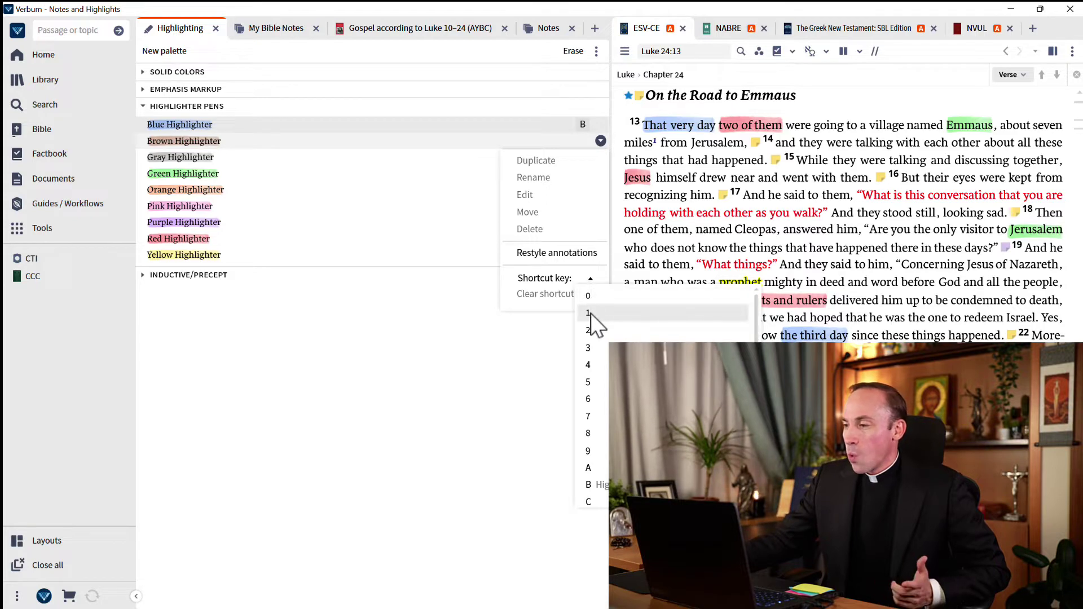
{"action": "left_click", "coordinate": [590, 313]}
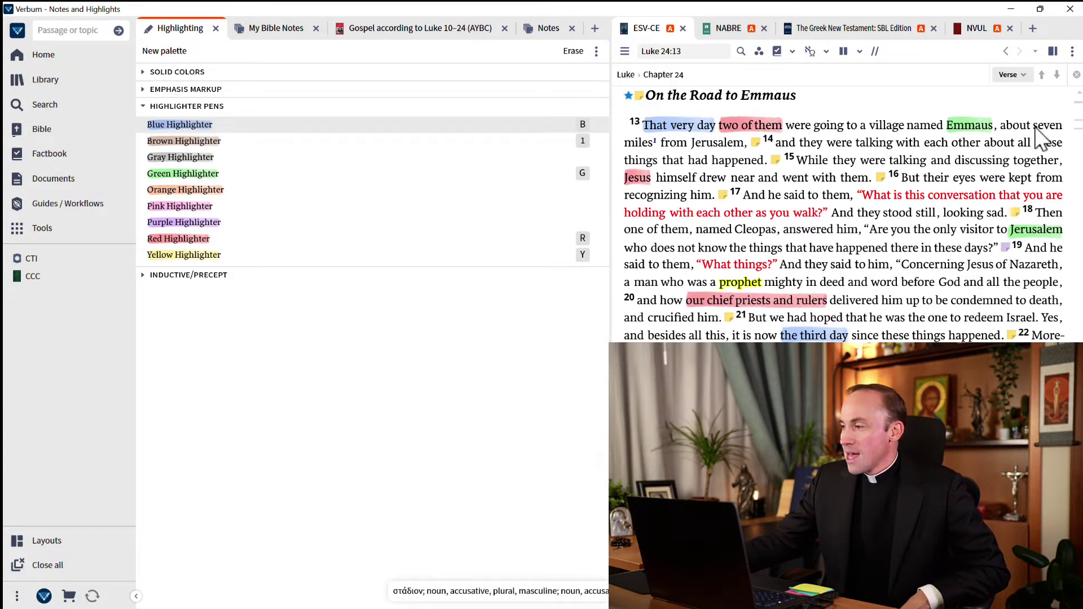
Highlight 'seven miles' in Luke 24:13 in blue, then switch it to the Brown Highlighter.
{"action": "mouse_move", "coordinate": [1037, 129]}
{"action": "left_mouse_down"}
{"action": "mouse_move", "coordinate": [680, 120]}
{"action": "mouse_move", "coordinate": [652, 145]}
{"action": "left_mouse_up"}
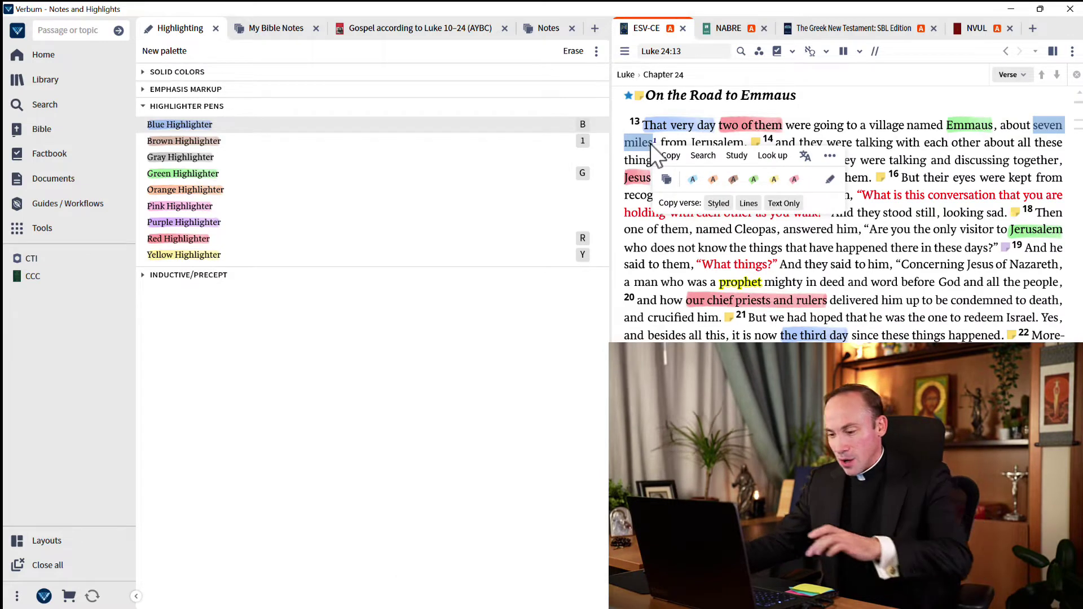
{"action": "key", "text": "b"}
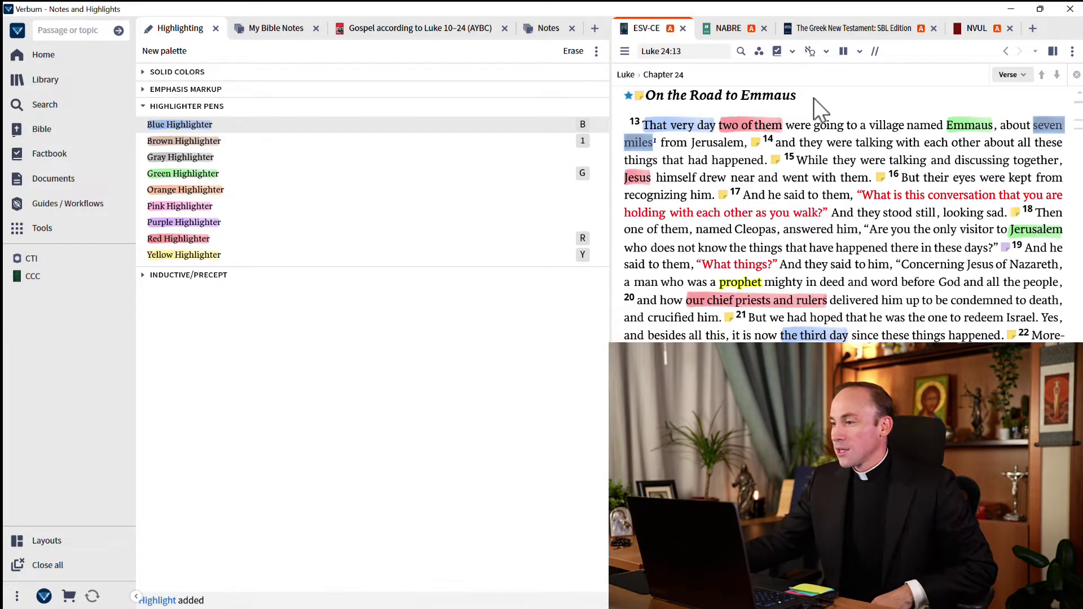
{"action": "key", "text": "1"}
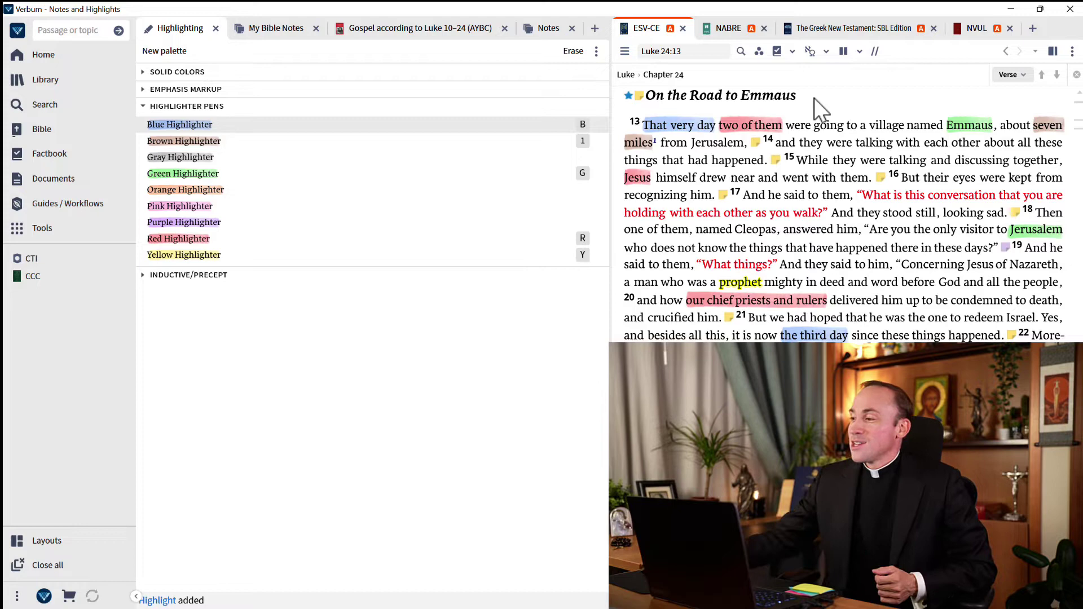
Open the 'seven miles' highlight as a note and restyle it with the Orange Highlighter.
{"action": "right_click", "coordinate": [1044, 129]}
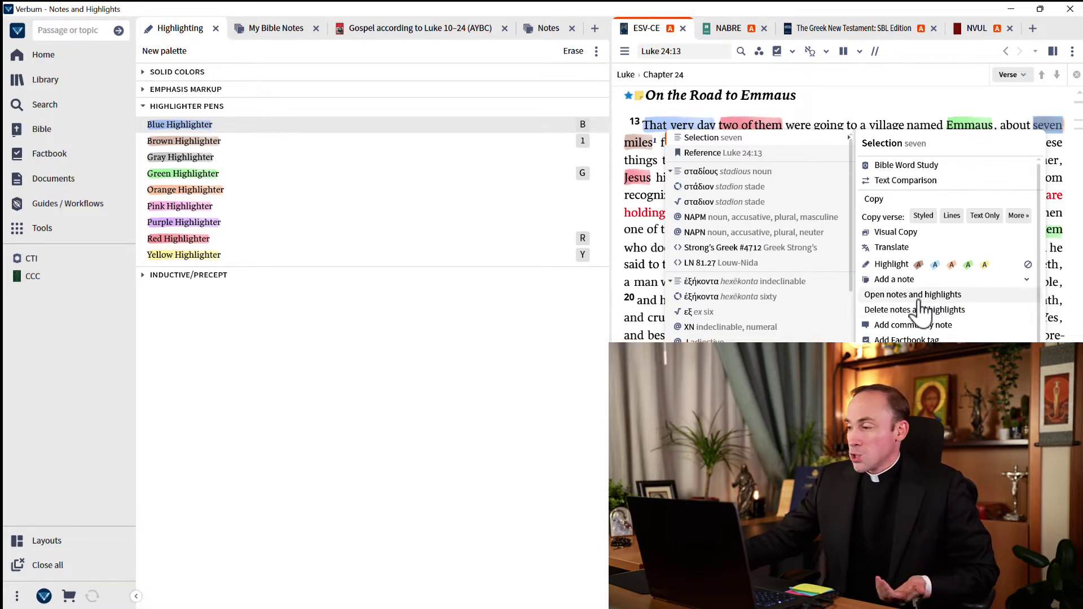
{"action": "left_click", "coordinate": [918, 299]}
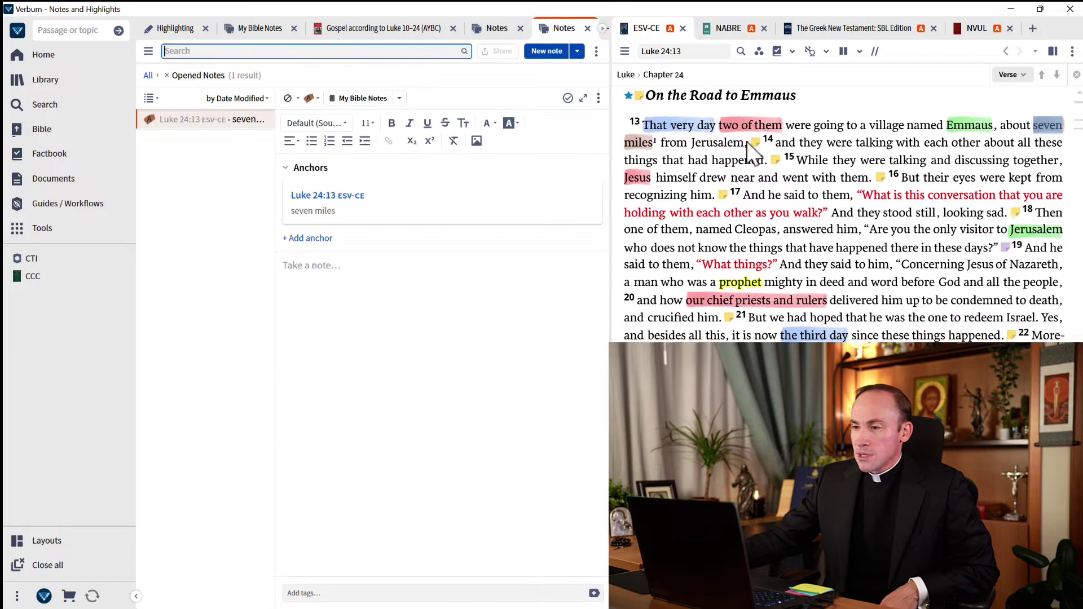
{"action": "mouse_move", "coordinate": [167, 121]}
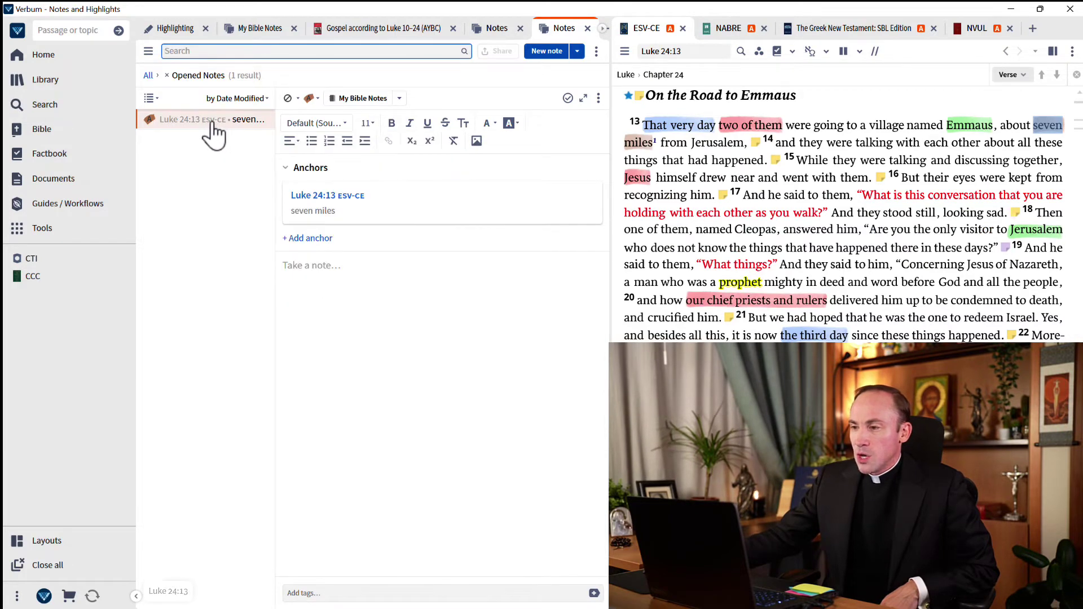
{"action": "left_click", "coordinate": [313, 99]}
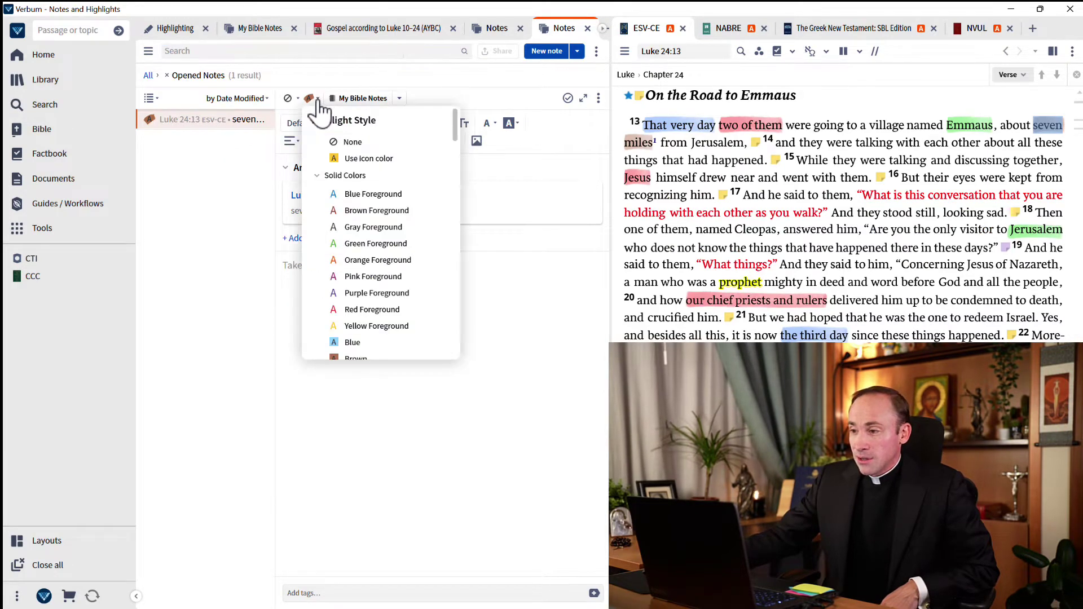
{"action": "left_click", "coordinate": [316, 176]}
{"action": "left_click", "coordinate": [316, 193]}
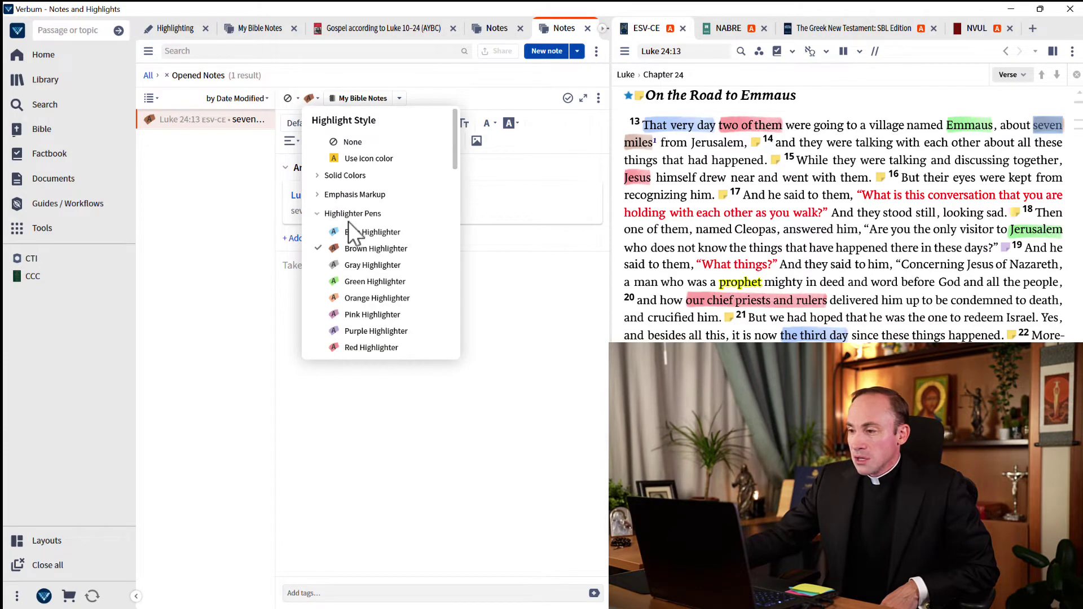
{"action": "left_click", "coordinate": [359, 299]}
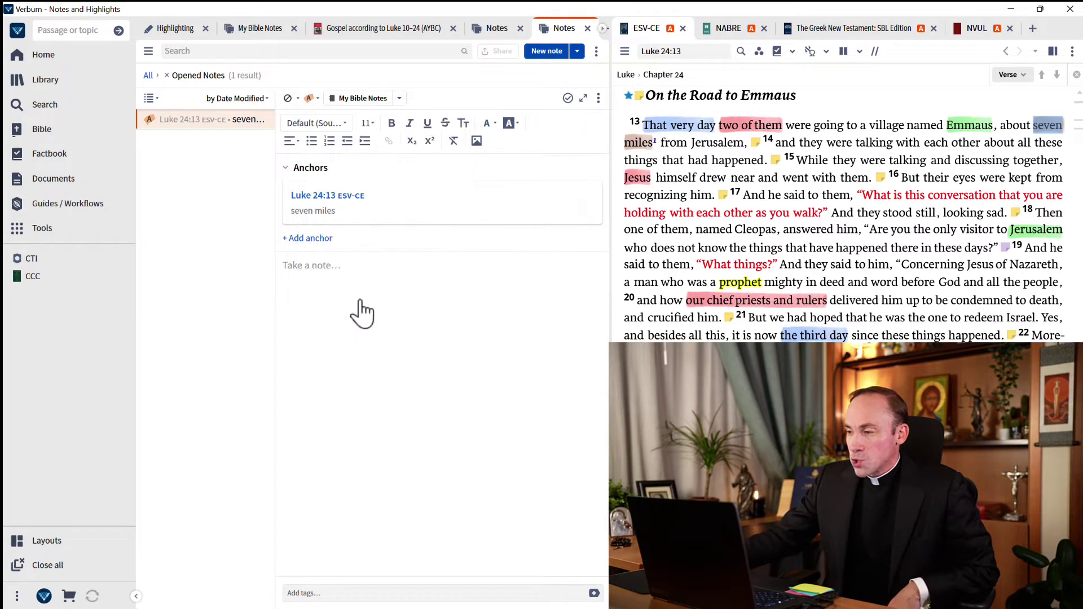
{"action": "left_click", "coordinate": [836, 112]}
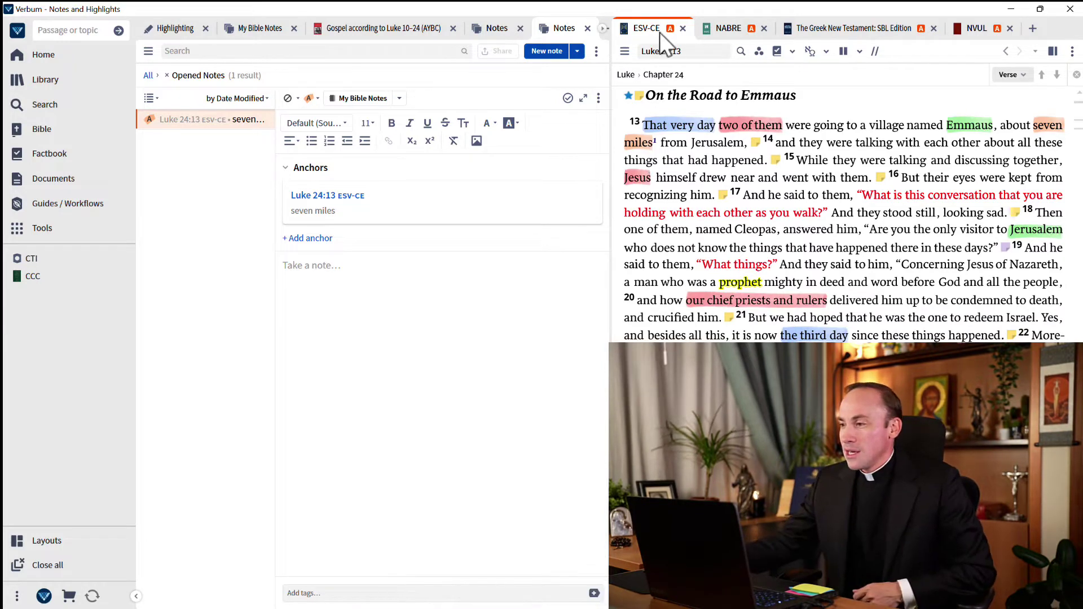
Show corresponding notes and highlights in NABRE, then view Luke 24 in the Greek SBL Edition.
{"action": "mouse_move", "coordinate": [655, 32]}
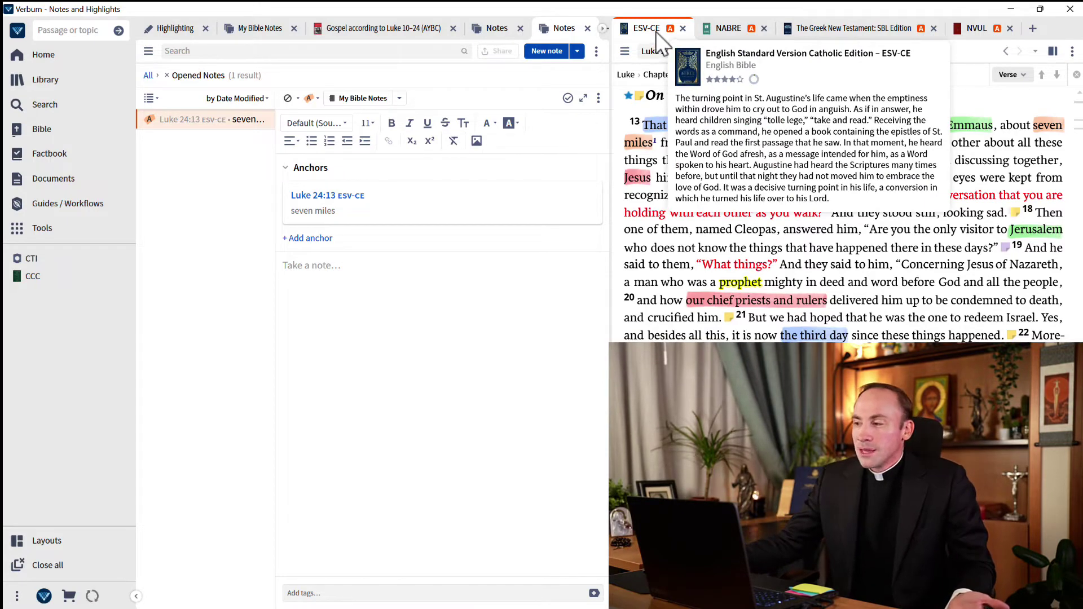
{"action": "left_click", "coordinate": [725, 31]}
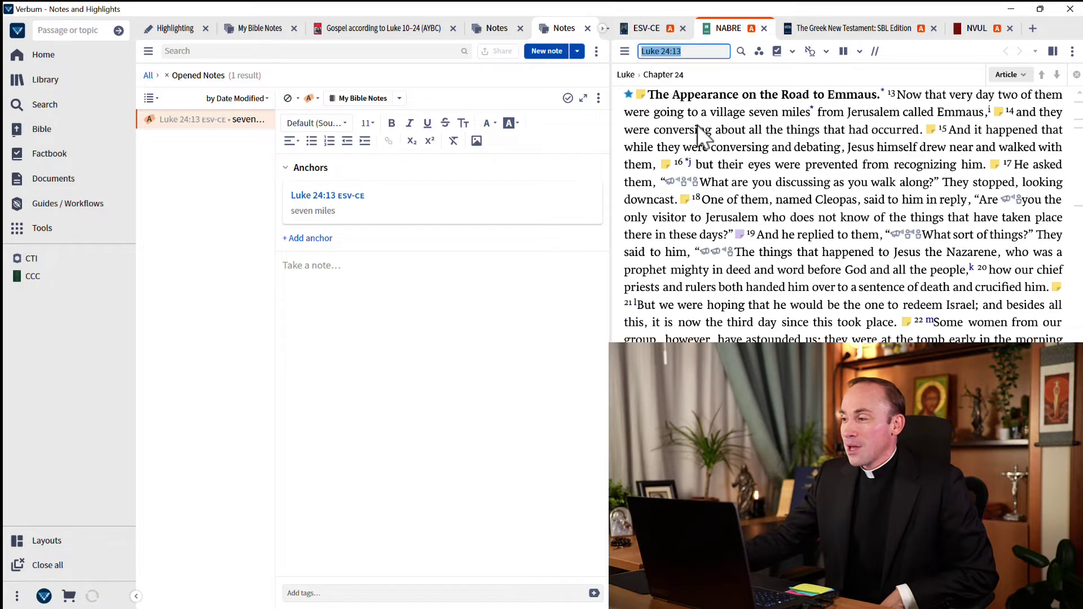
{"action": "left_click", "coordinate": [758, 55]}
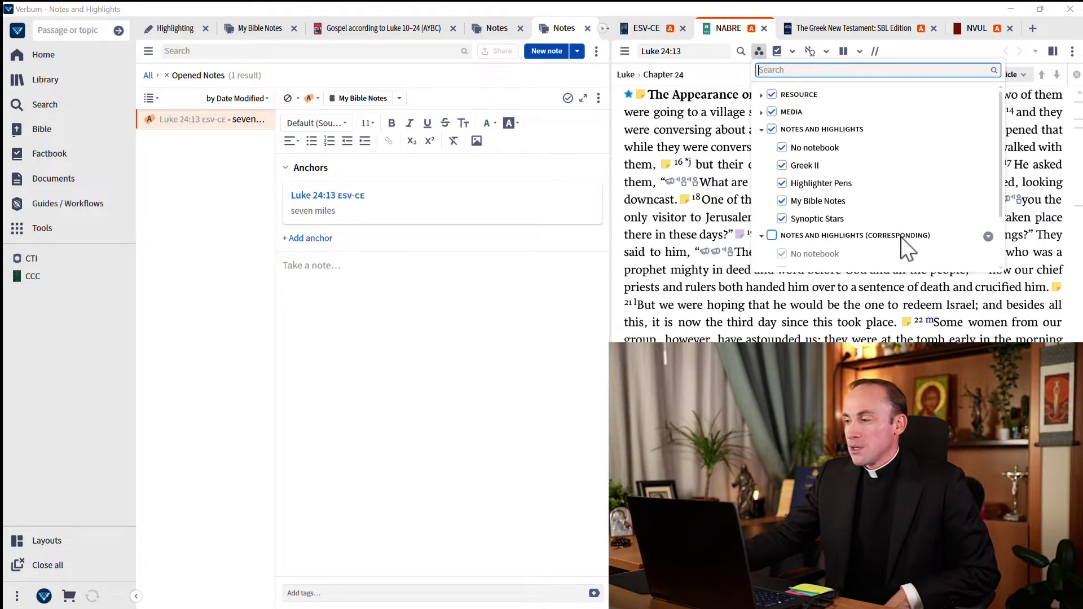
{"action": "left_click", "coordinate": [772, 236]}
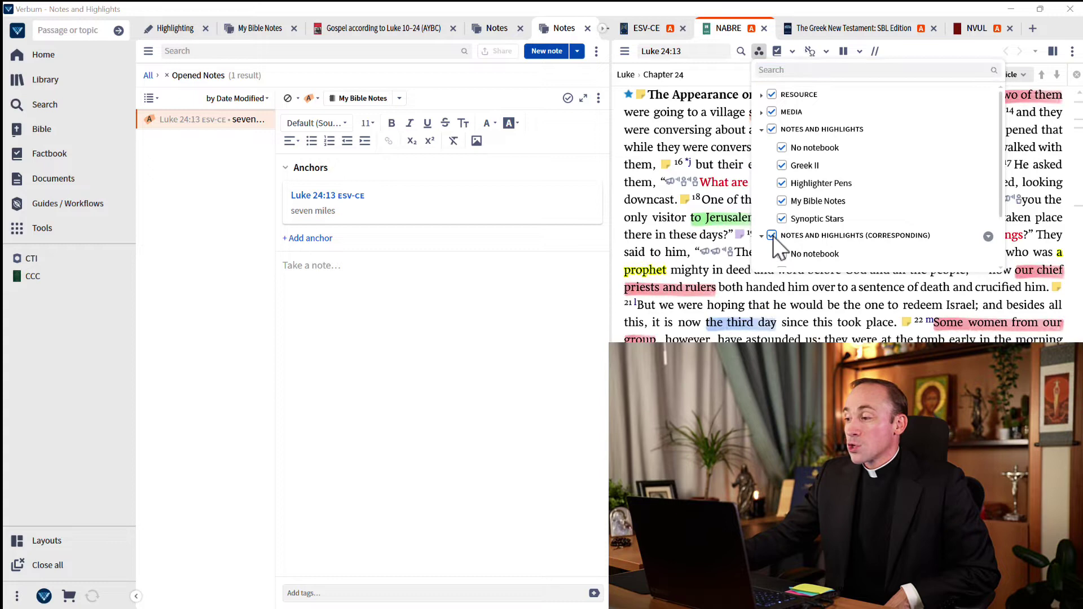
{"action": "left_click", "coordinate": [724, 168]}
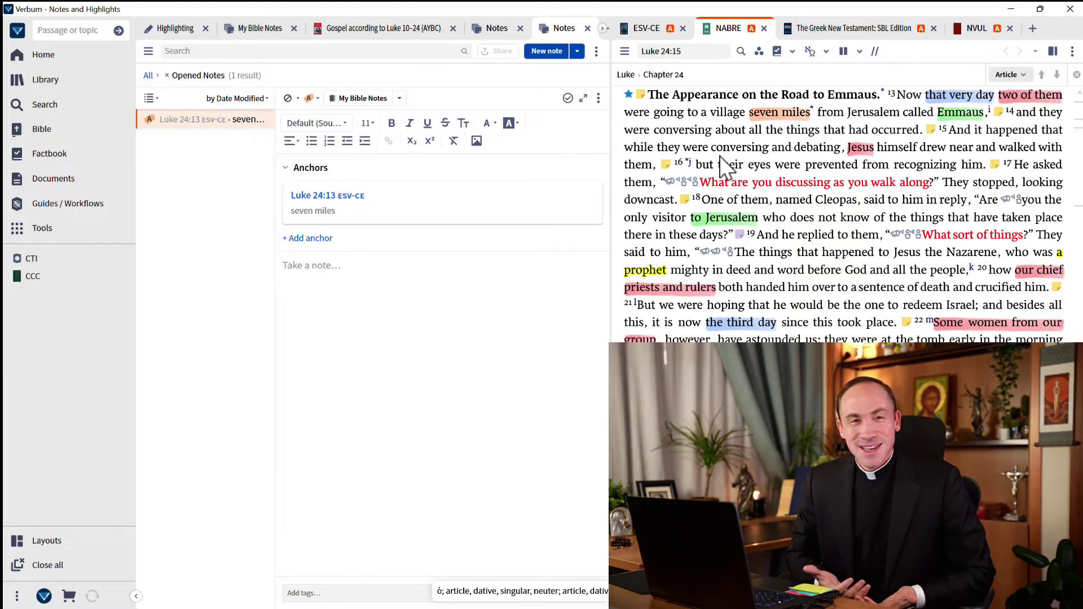
{"action": "left_click", "coordinate": [814, 33]}
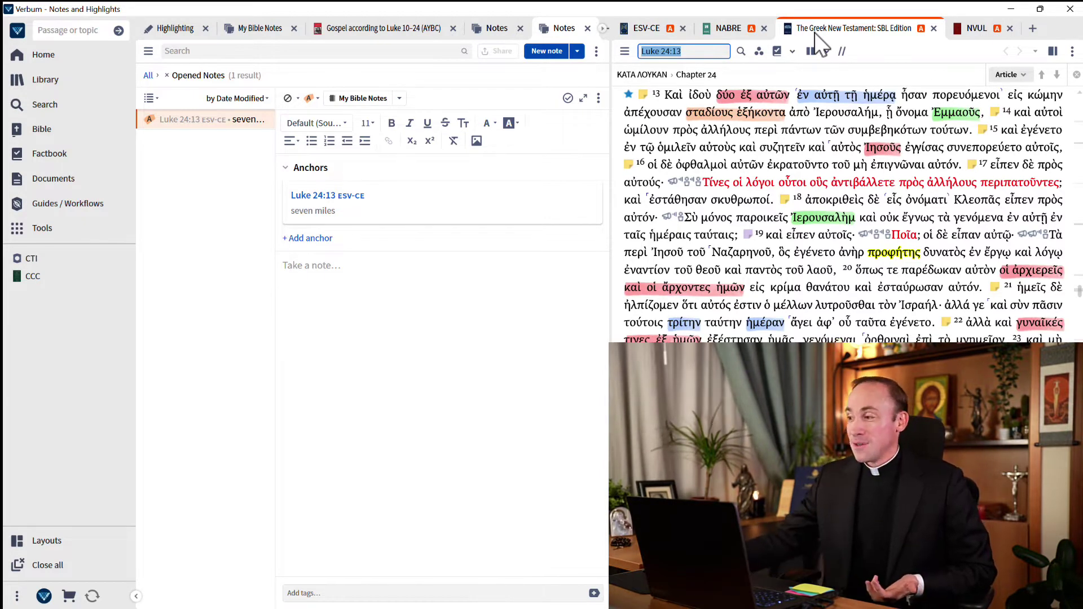
View Luke 24 in the Nova Vulgata, then return to the ESV-CE text.
{"action": "left_click", "coordinate": [972, 29]}
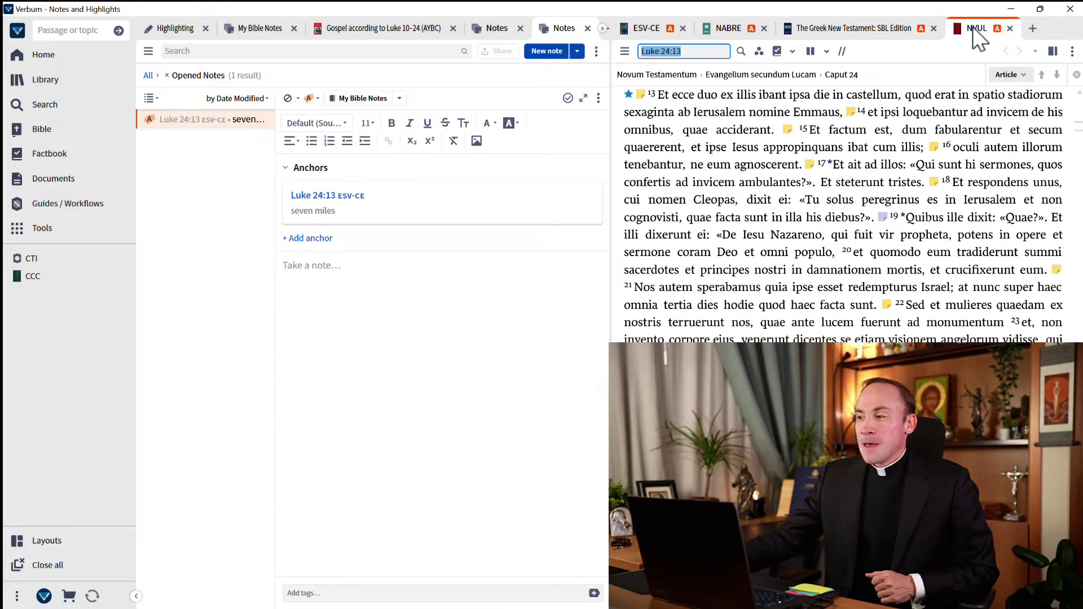
{"action": "left_click", "coordinate": [658, 25]}
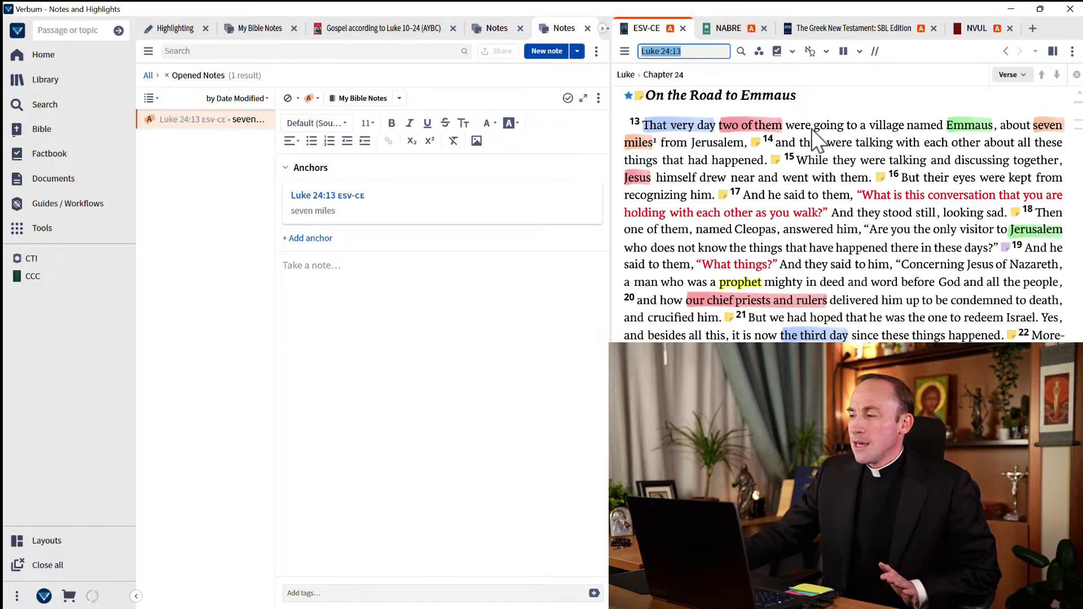
Add a note on 'going to a village' in Luke 24:13 with a dark red up-arrow icon.
{"action": "left_click_drag", "start_coordinate": [809, 128], "coordinate": [898, 140]}
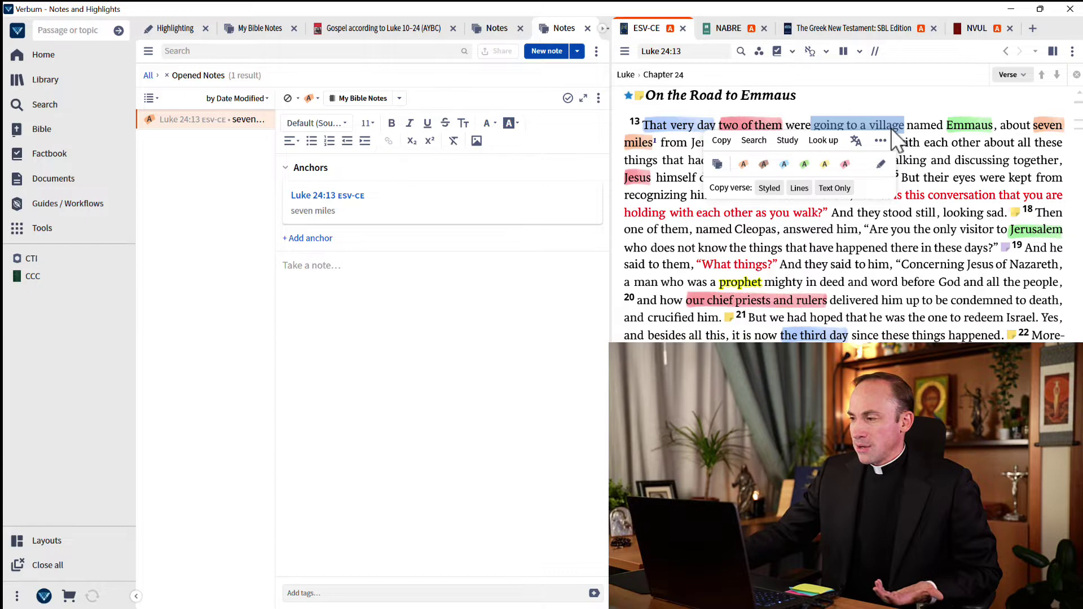
{"action": "left_click", "coordinate": [719, 167]}
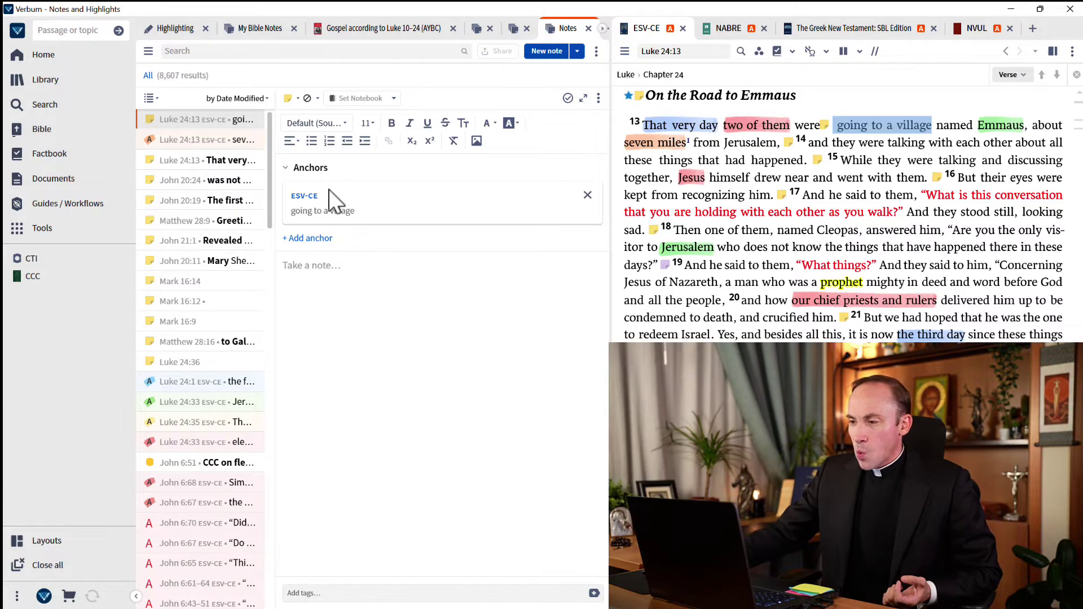
{"action": "mouse_move", "coordinate": [294, 195]}
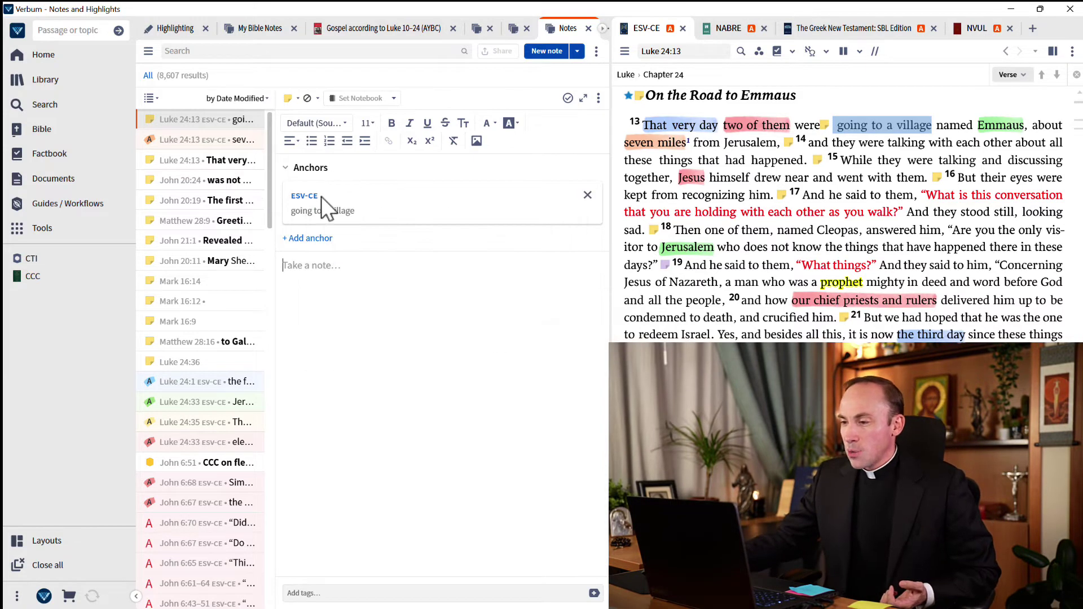
{"action": "mouse_move", "coordinate": [316, 213]}
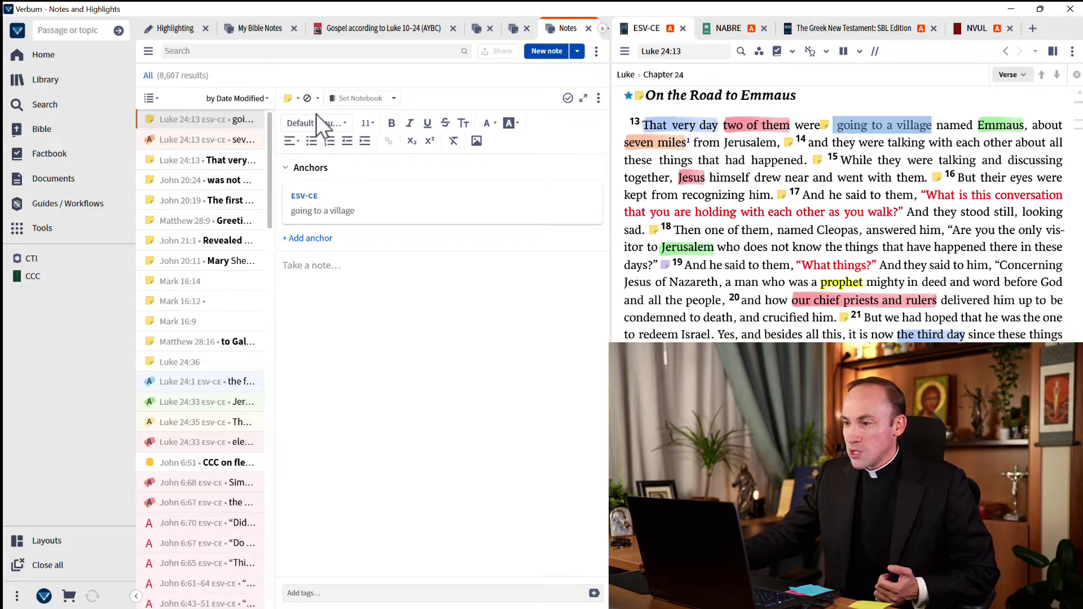
{"action": "left_click", "coordinate": [289, 99]}
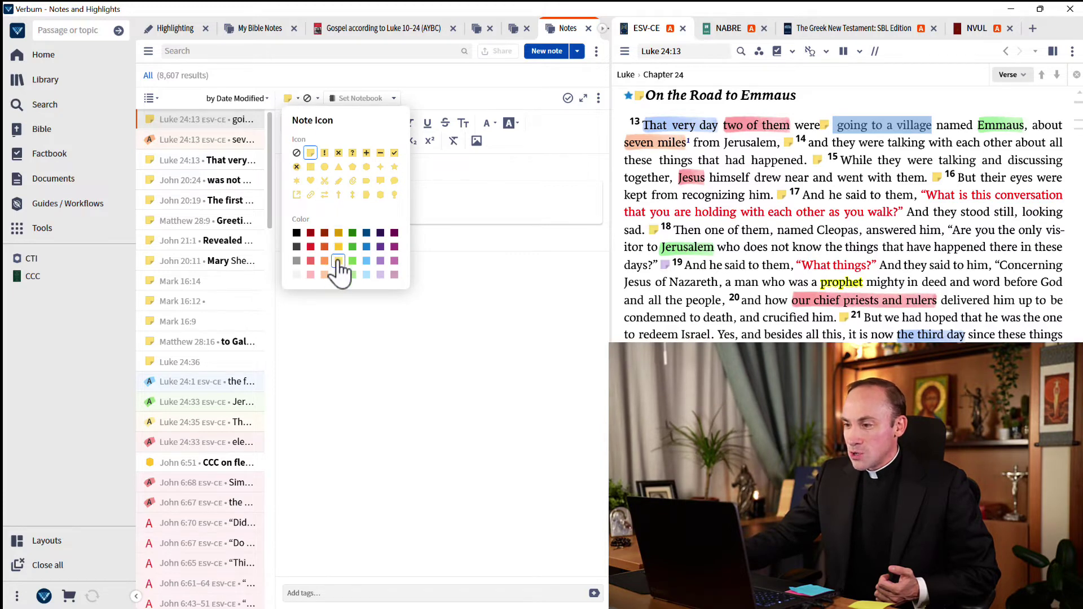
{"action": "left_click", "coordinate": [325, 232]}
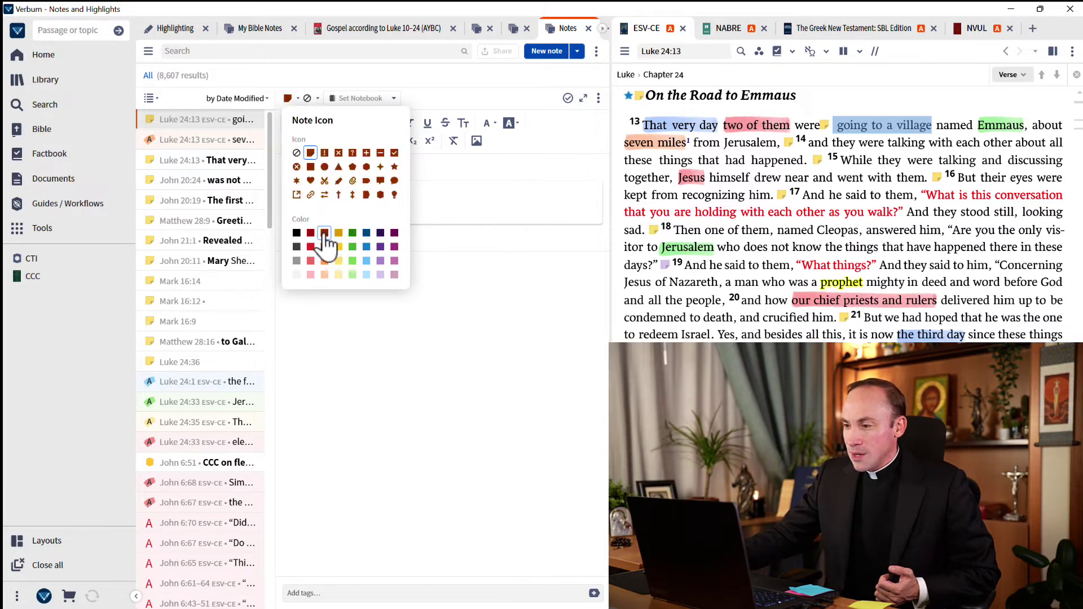
{"action": "left_click", "coordinate": [338, 195]}
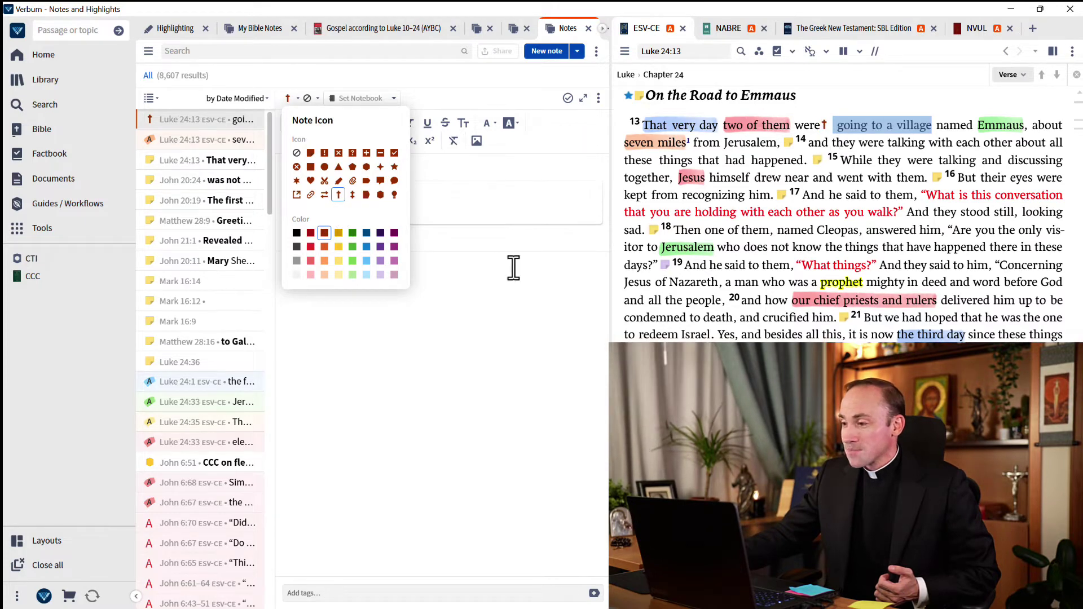
{"action": "left_click", "coordinate": [471, 299]}
Write 'My new note.' as the note's text.
{"action": "left_click", "coordinate": [471, 299]}
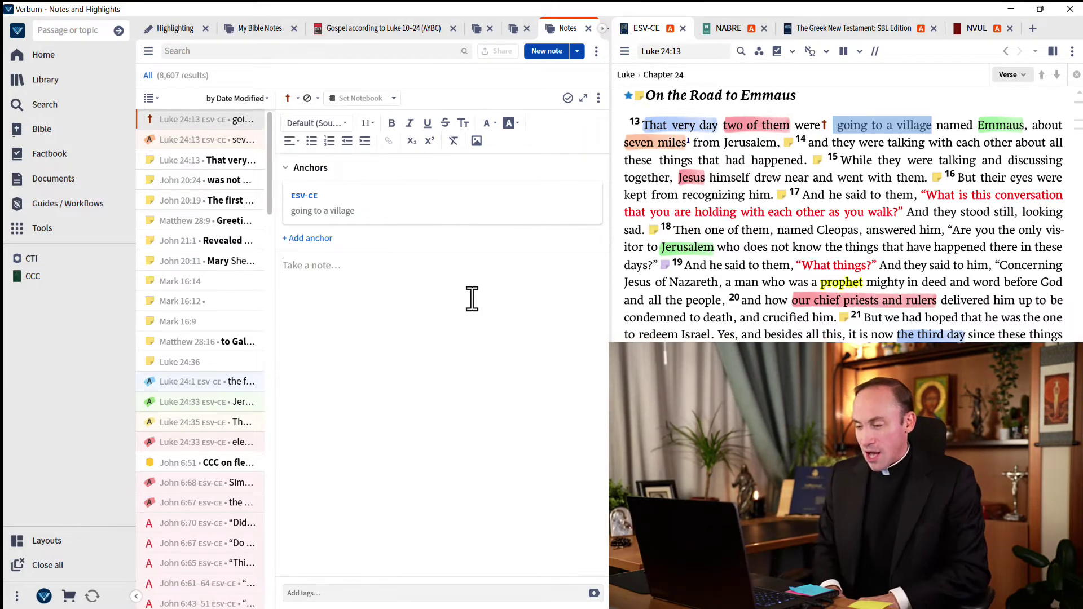
{"action": "type", "text": "M"}
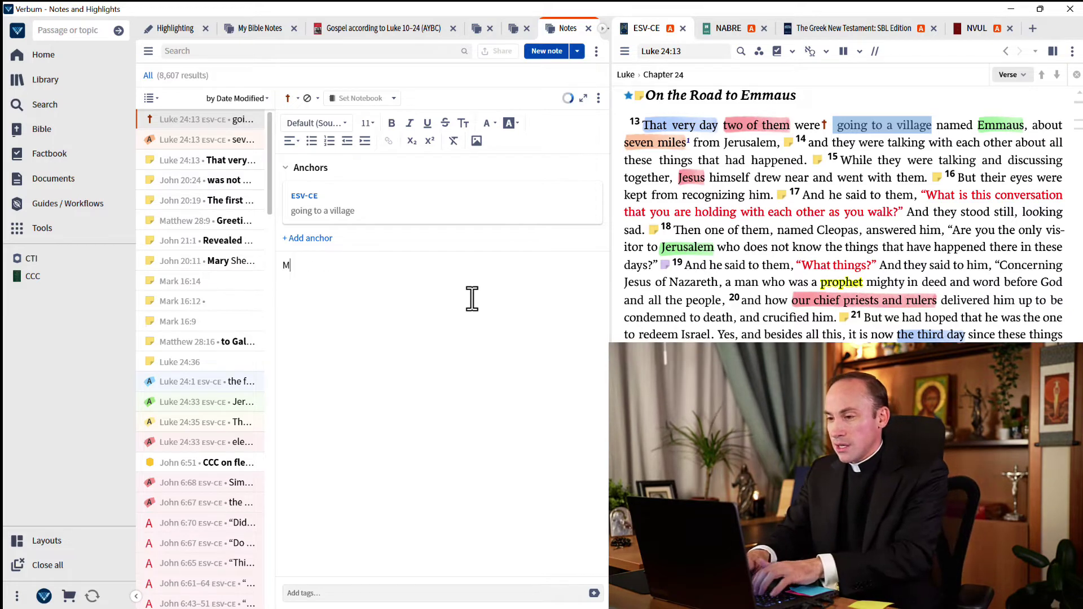
{"action": "type", "text": "y new note."}
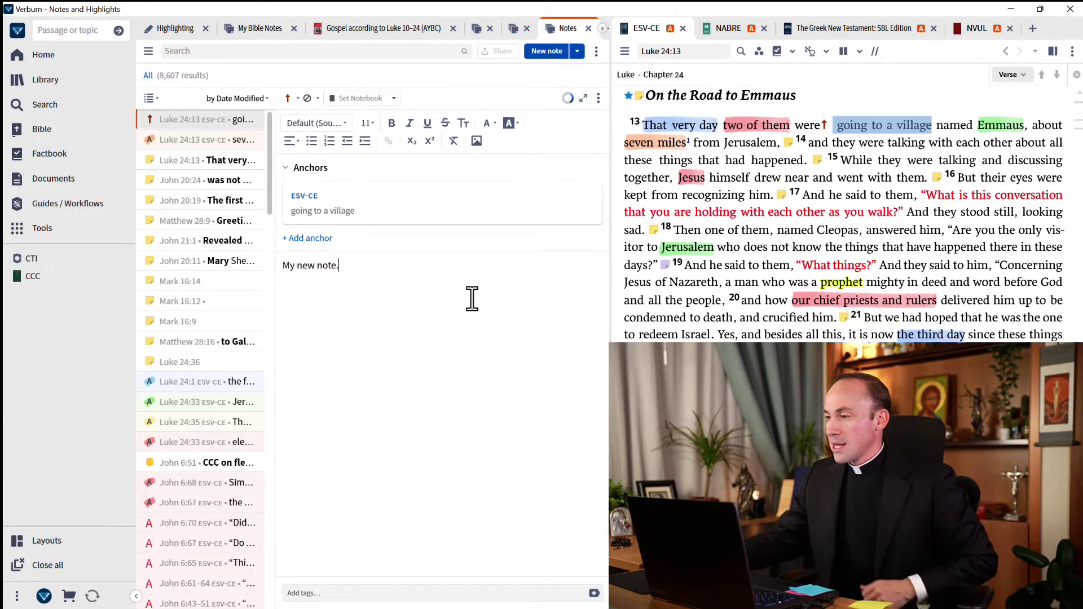
{"action": "scroll", "coordinate": [823, 167], "scroll_direction": "up", "scroll_amount": 3}
{"action": "scroll", "coordinate": [816, 147], "scroll_direction": "down", "scroll_amount": 5}
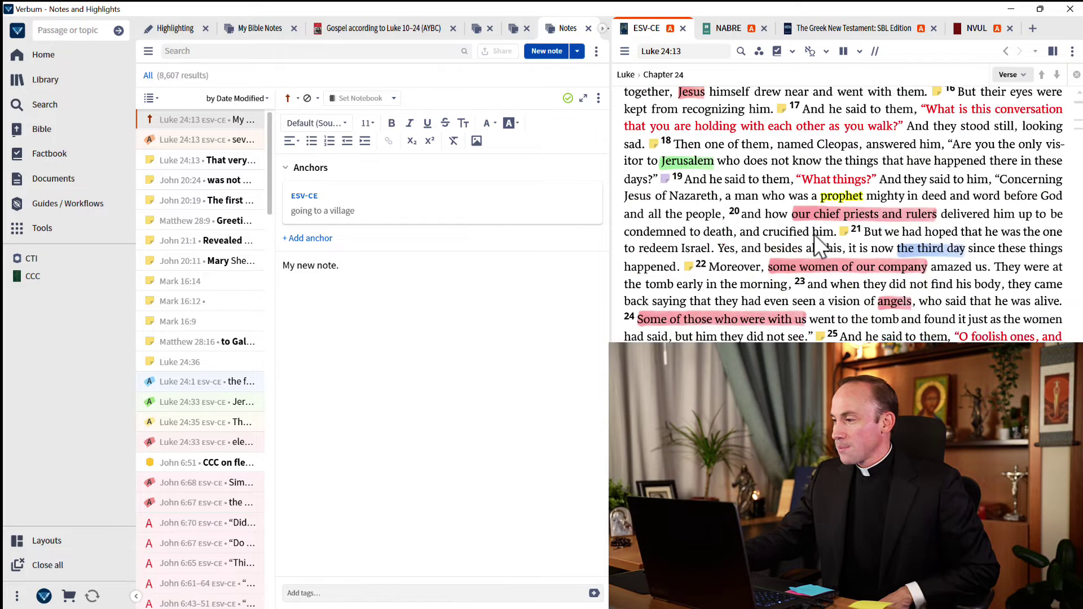
{"action": "scroll", "coordinate": [829, 194], "scroll_direction": "up", "scroll_amount": 3}
{"action": "mouse_move", "coordinate": [826, 127]}
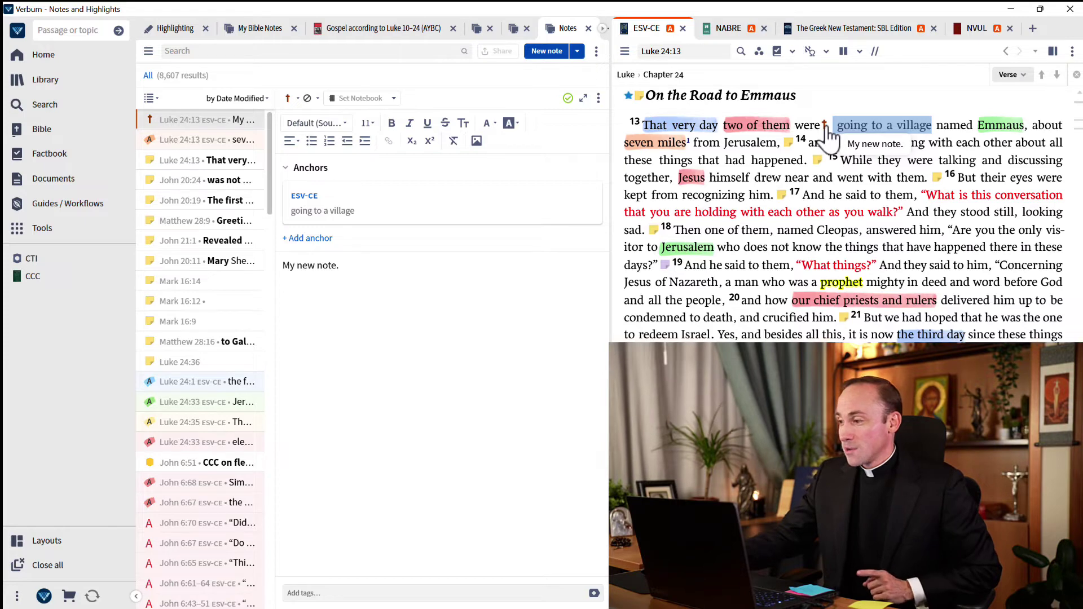
{"action": "mouse_move", "coordinate": [639, 100]}
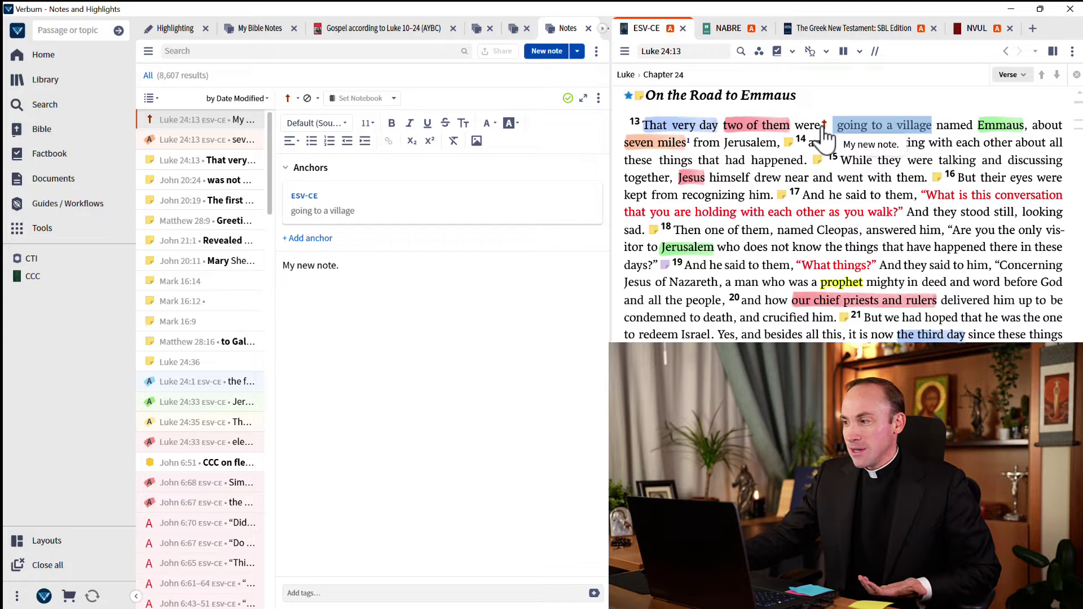
Add a second reference anchor, lk 24:13, so the note also covers the whole verse.
{"action": "left_click", "coordinate": [972, 31]}
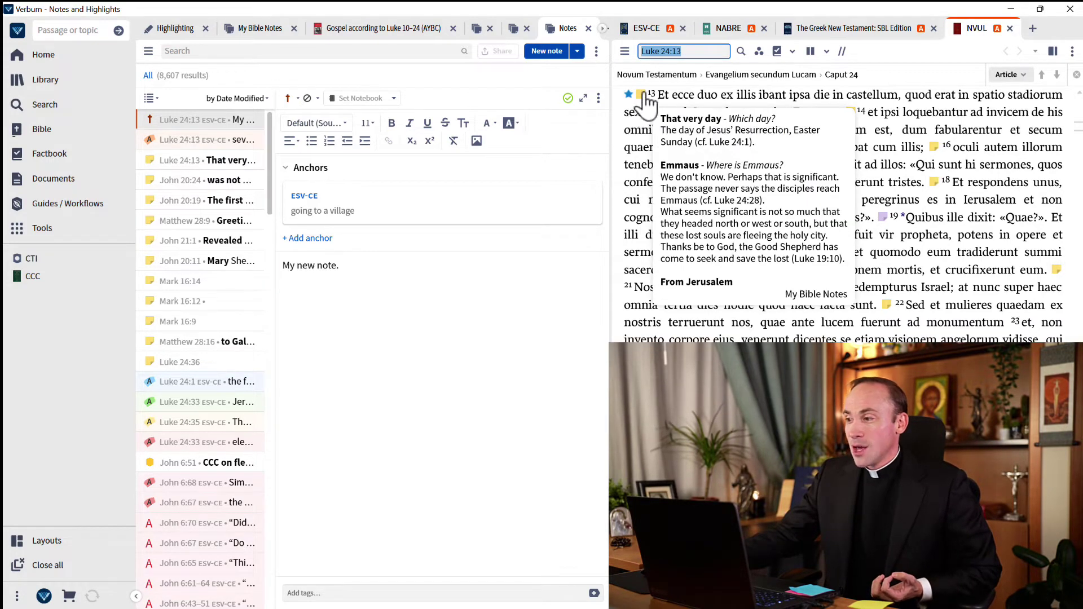
{"action": "left_click", "coordinate": [646, 32]}
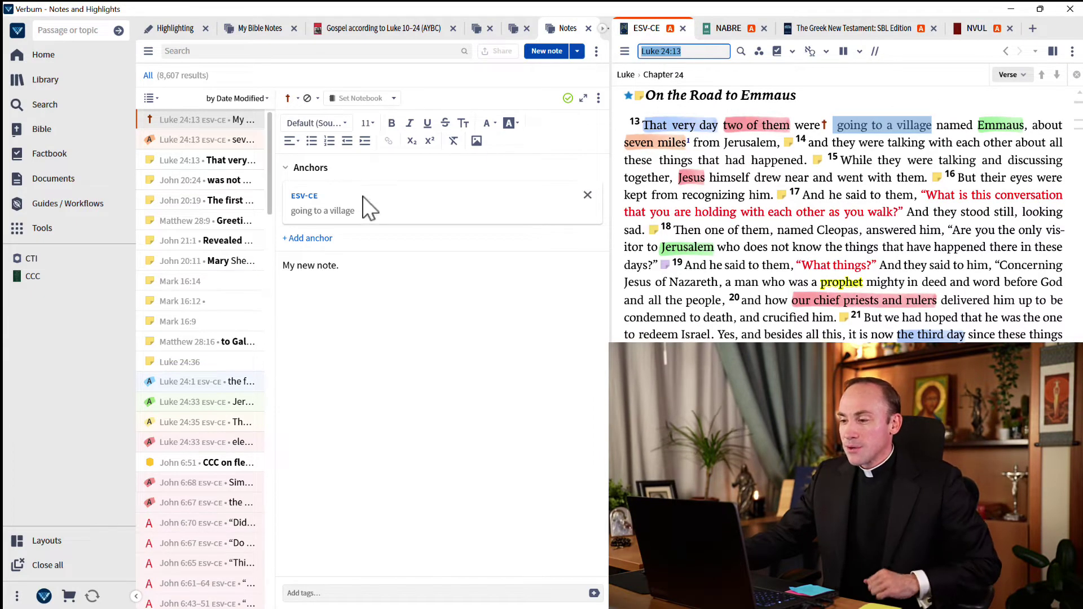
{"action": "left_click", "coordinate": [311, 240]}
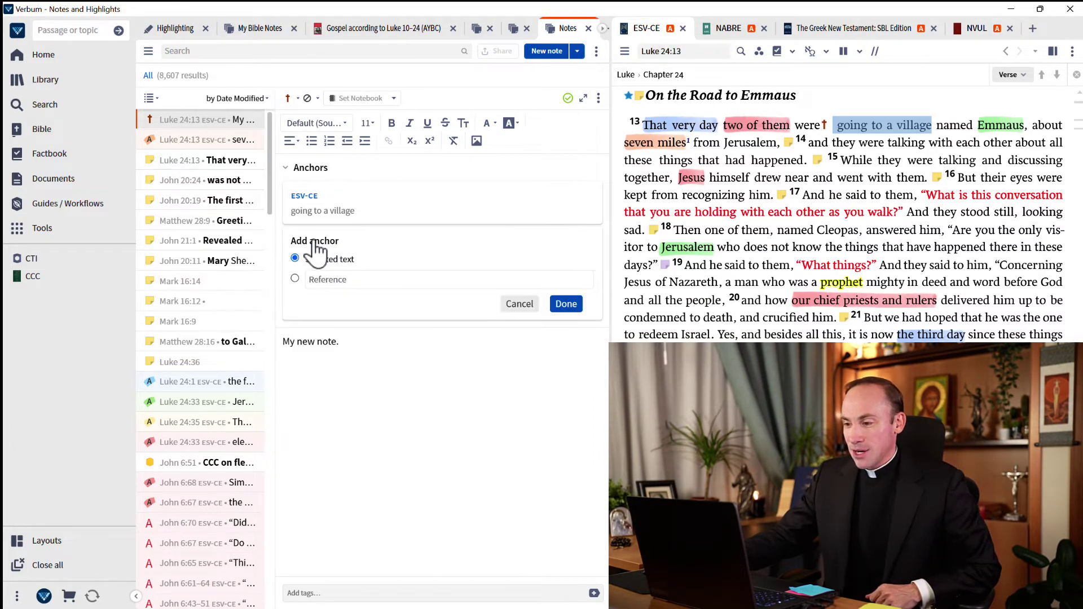
{"action": "left_click", "coordinate": [331, 280]}
{"action": "type", "text": "24"}
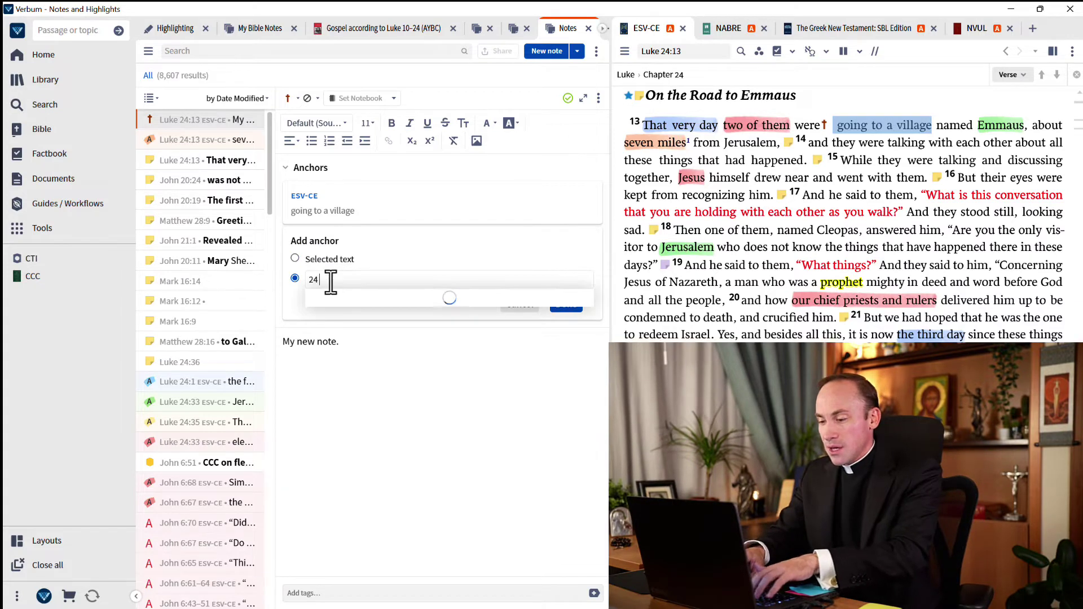
{"action": "key", "text": "Home"}
{"action": "type", "text": "lk "}
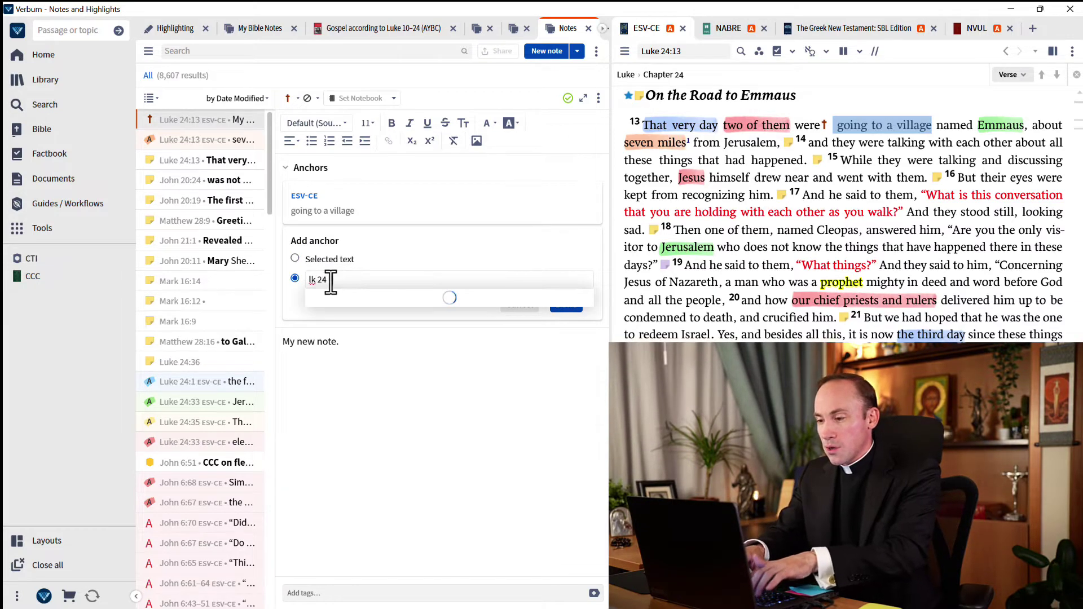
{"action": "type", "text": ":13"}
{"action": "key", "text": "Return"}
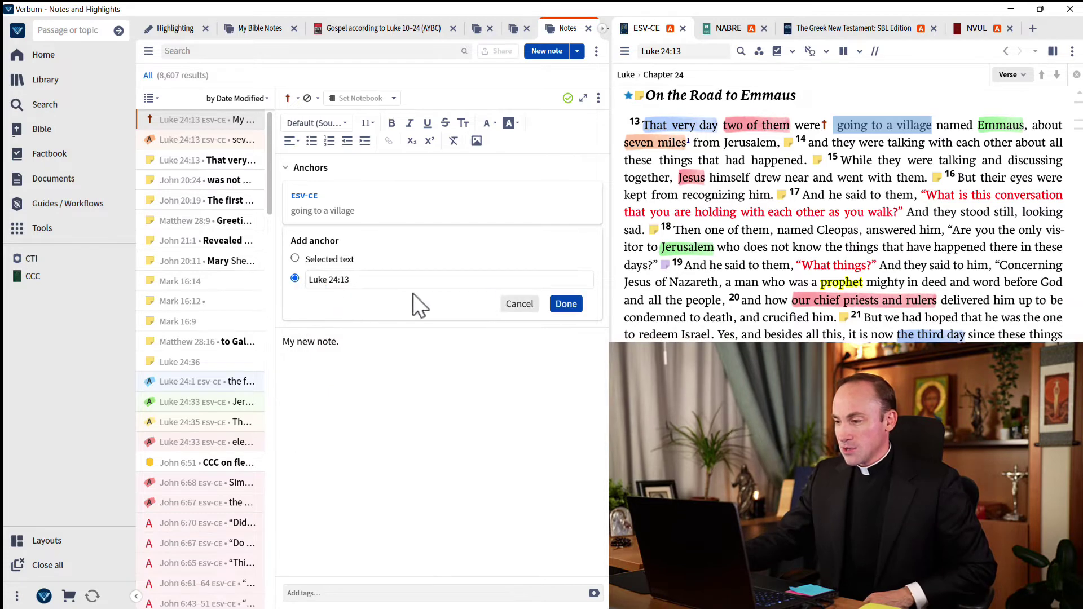
{"action": "left_click", "coordinate": [565, 308]}
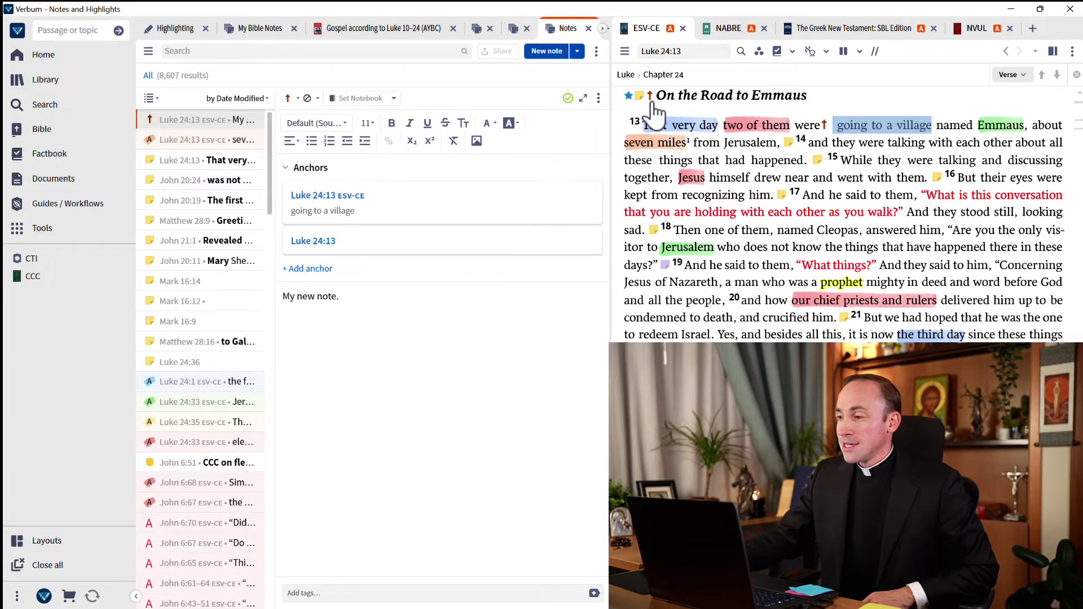
{"action": "mouse_move", "coordinate": [653, 107]}
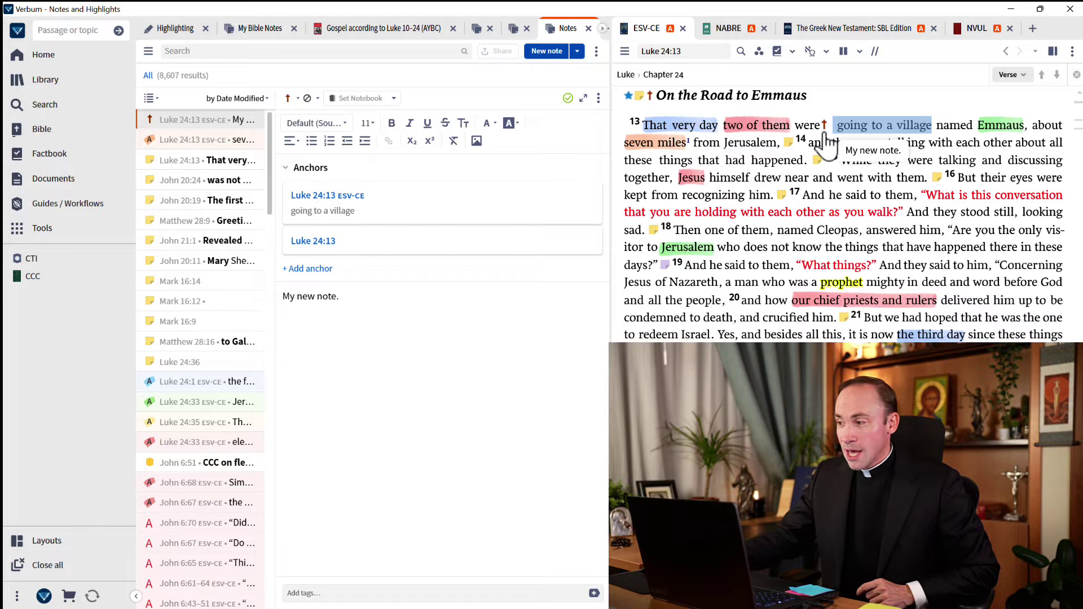
{"action": "mouse_move", "coordinate": [830, 144]}
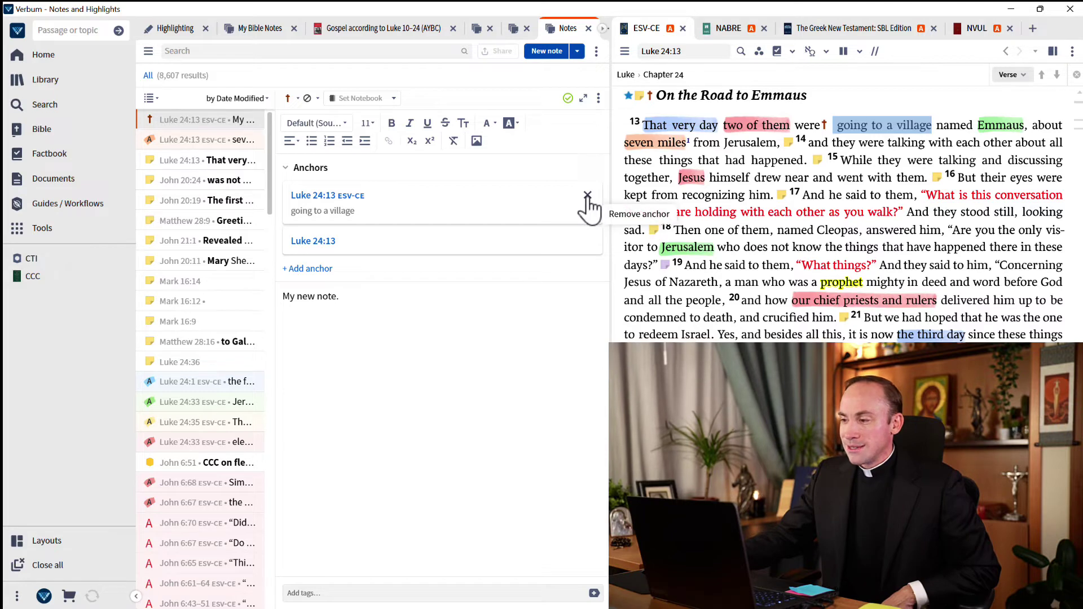
Remove the 'going to a village' anchor, then view Luke 24 in NABRE, Greek SBL and Vulgate.
{"action": "left_click", "coordinate": [588, 196]}
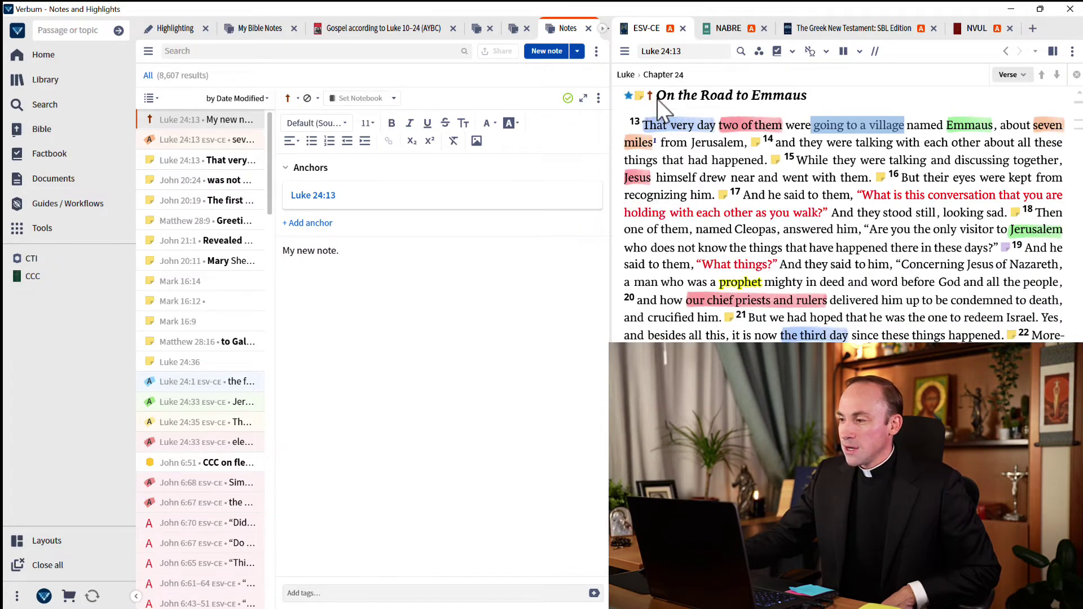
{"action": "left_click", "coordinate": [722, 30]}
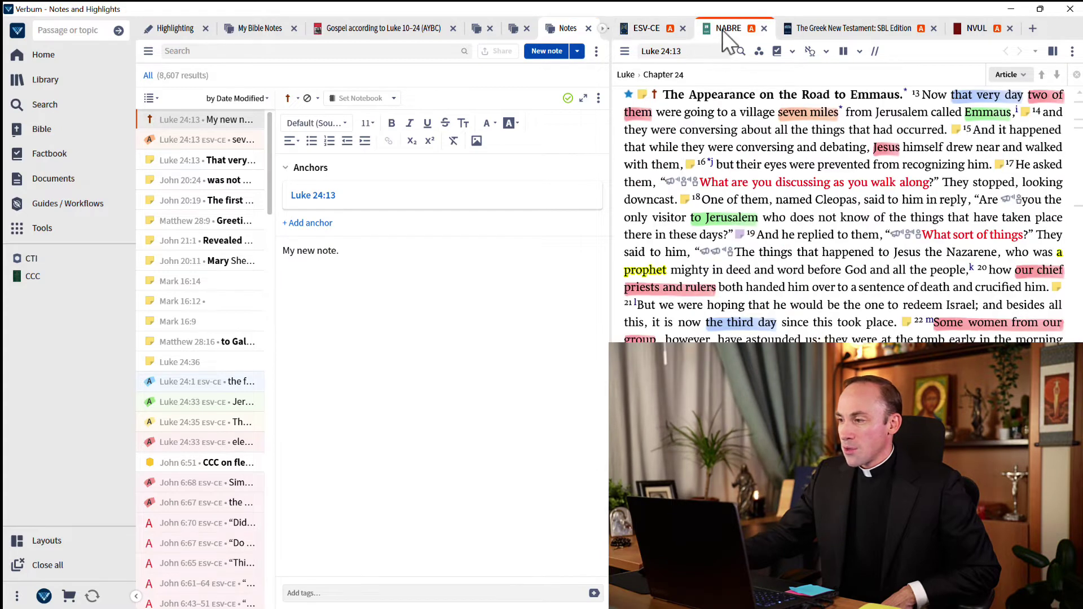
{"action": "left_click", "coordinate": [808, 28]}
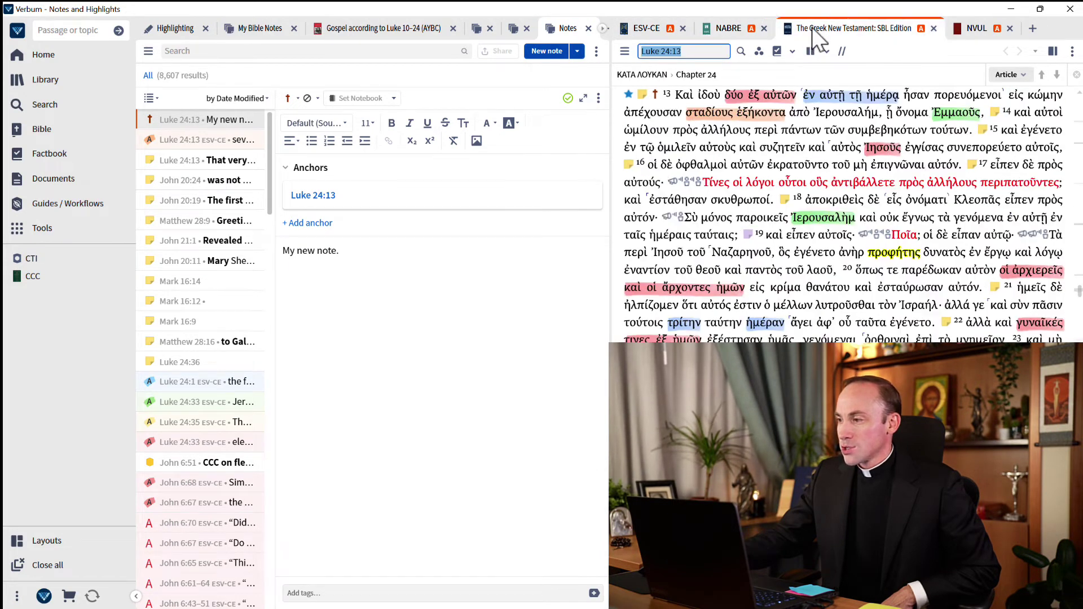
{"action": "left_click", "coordinate": [963, 30]}
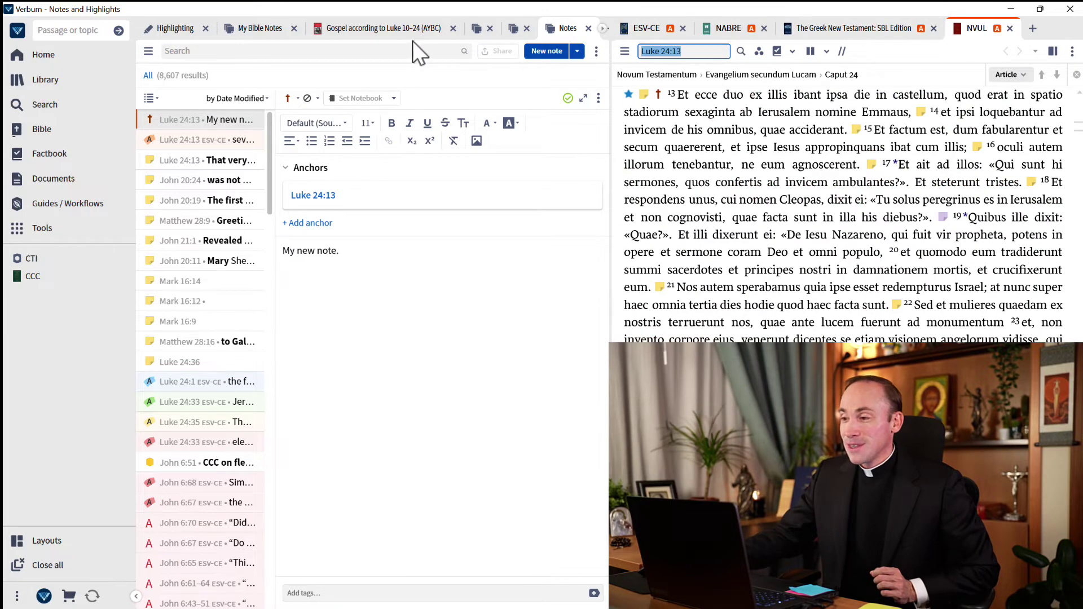
Read the AYBC Luke commentary, then open the Luke 24:13 'That very day' note.
{"action": "left_click", "coordinate": [392, 29]}
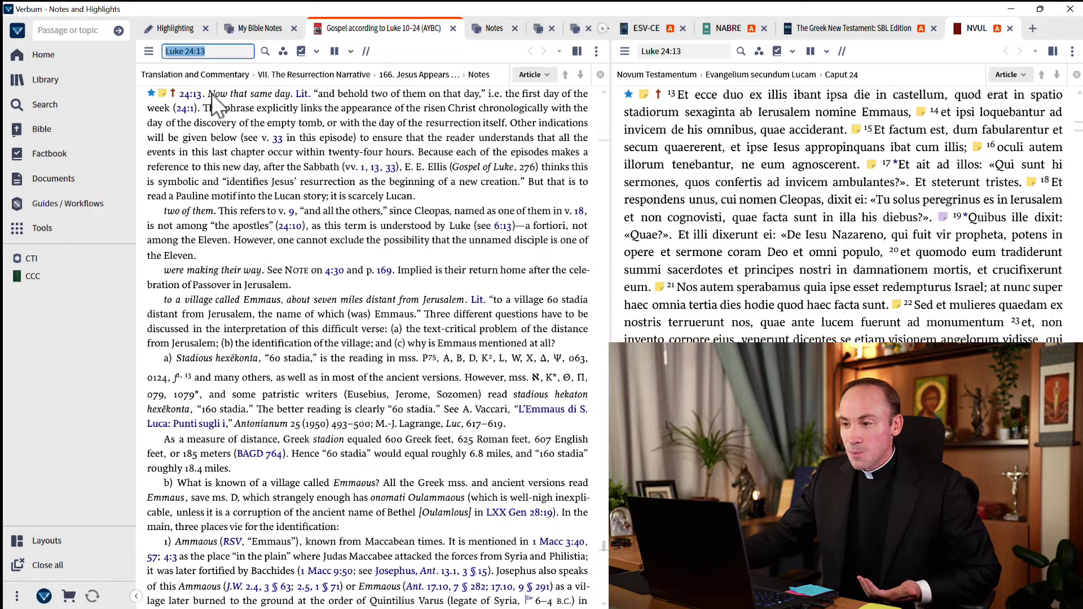
{"action": "mouse_move", "coordinate": [194, 109]}
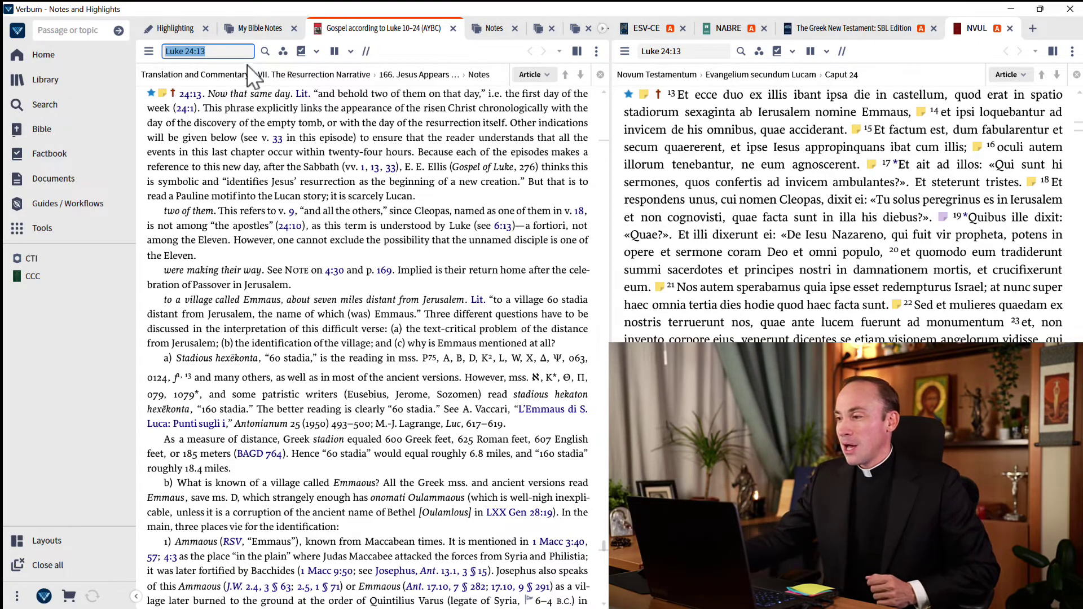
{"action": "left_click", "coordinate": [644, 95]}
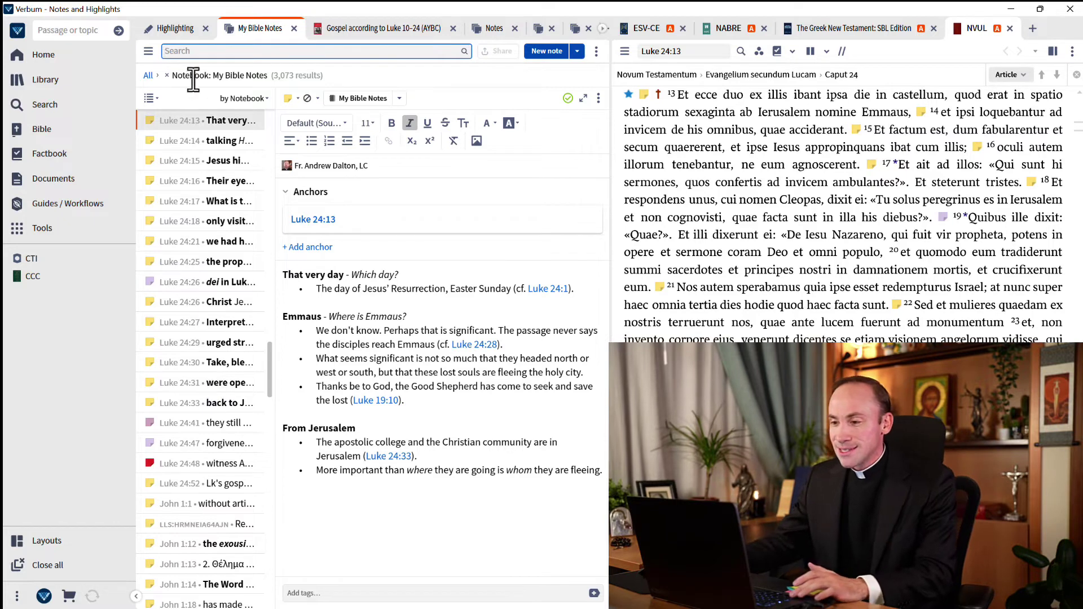
Select the Luke 24:13 note, show it in ESV-CE, and multi-select notes through 24:33, excluding 24:29.
{"action": "left_click", "coordinate": [203, 126]}
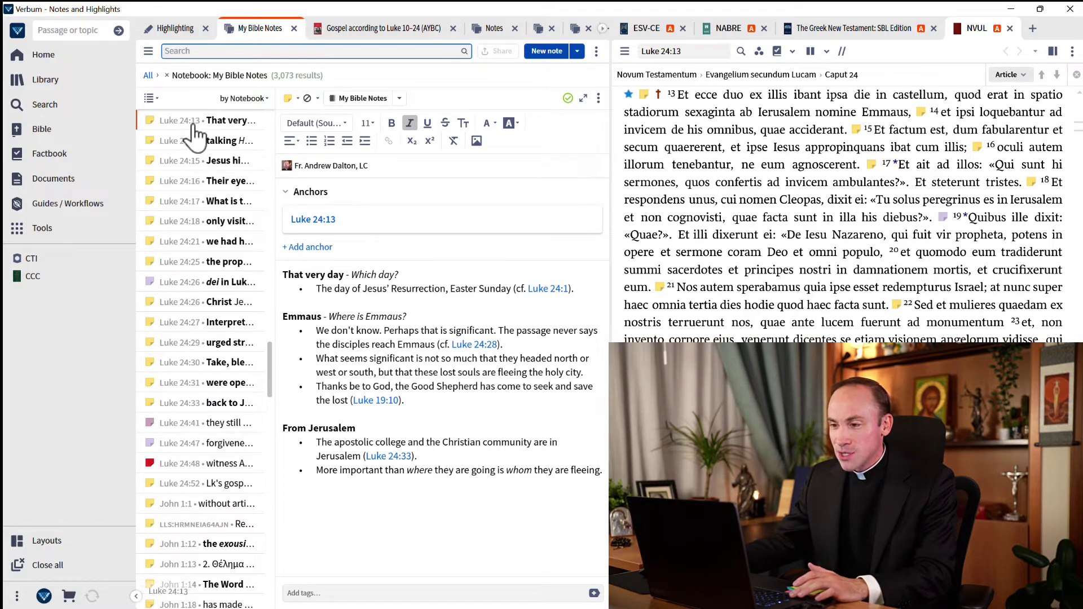
{"action": "left_click", "coordinate": [195, 135]}
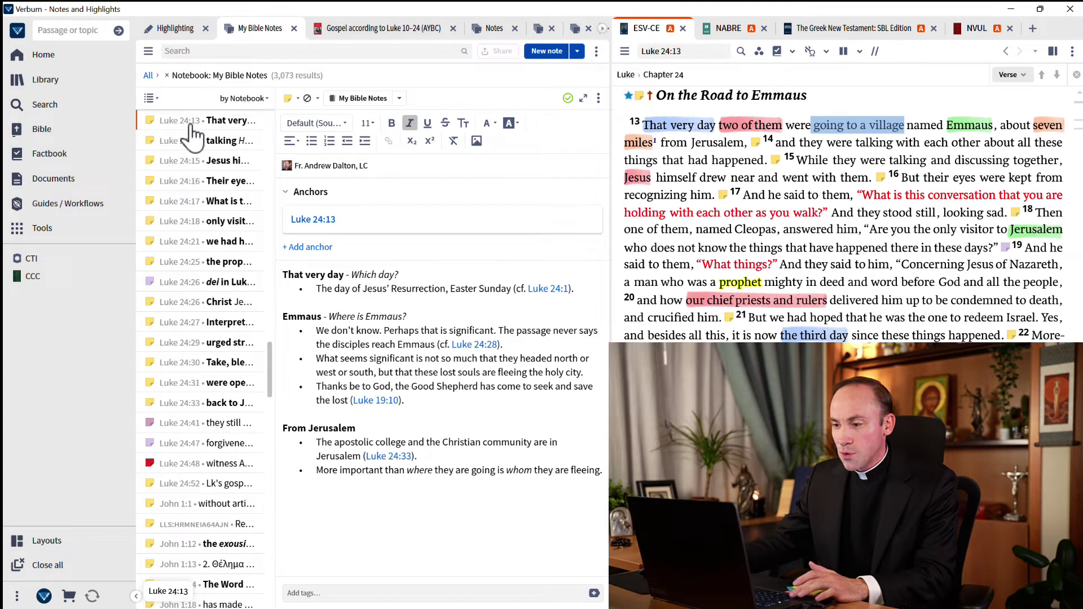
{"action": "left_click", "coordinate": [218, 404], "text": "ctrl"}
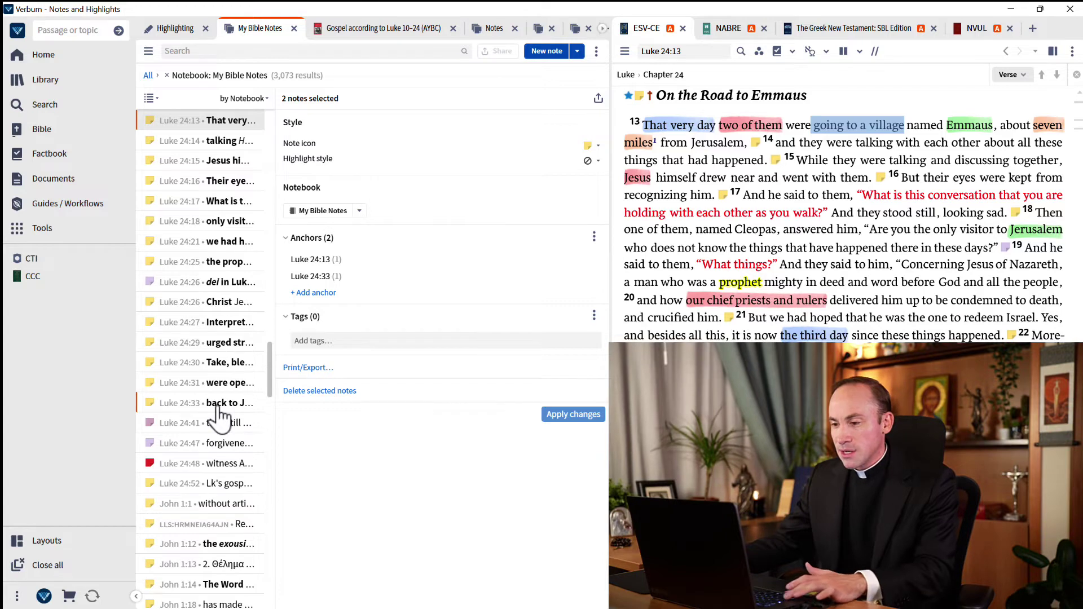
{"action": "left_click", "coordinate": [218, 404], "text": "ctrl"}
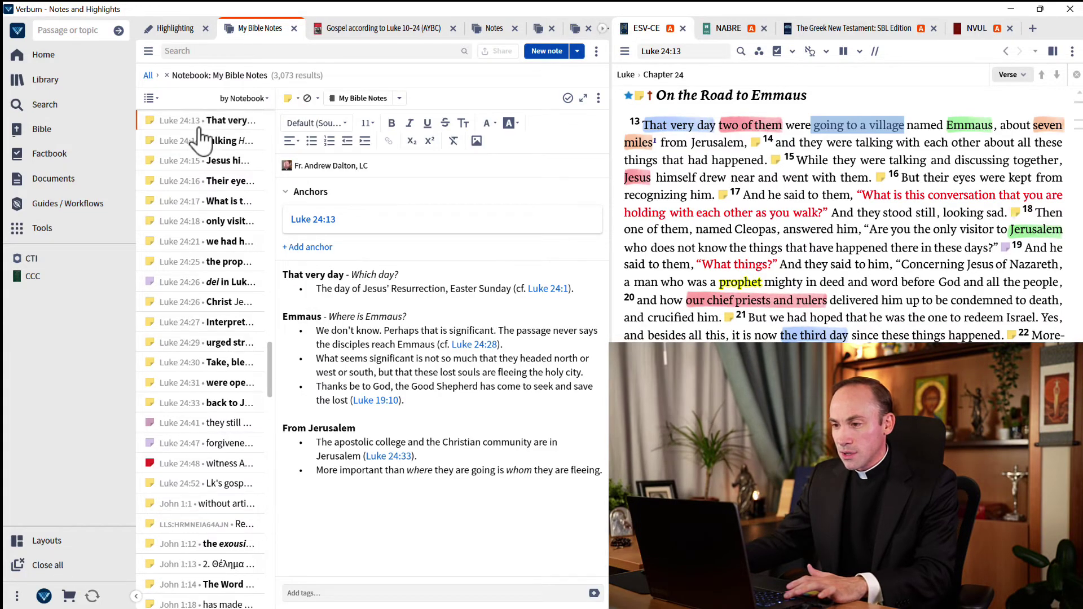
{"action": "left_click", "coordinate": [219, 404], "text": "shift"}
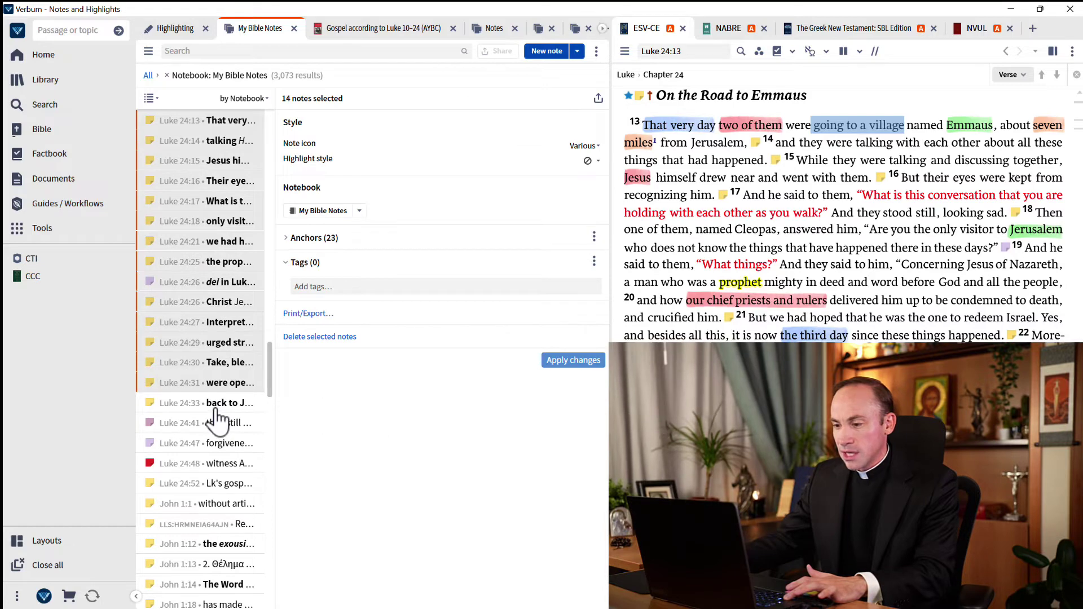
{"action": "left_click", "coordinate": [216, 410], "text": "ctrl"}
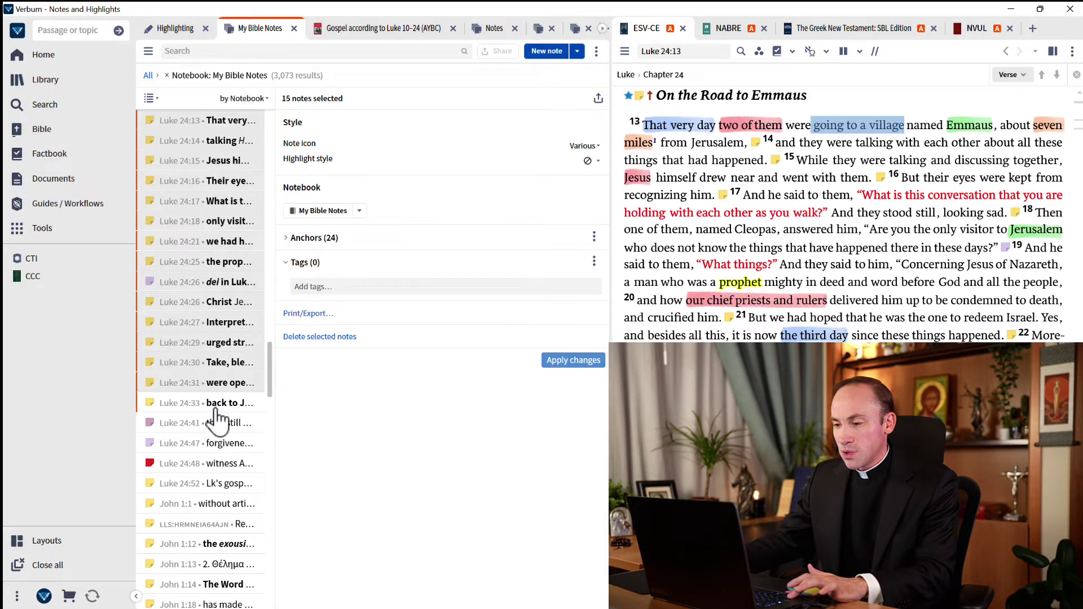
{"action": "left_click", "coordinate": [232, 343], "text": "ctrl"}
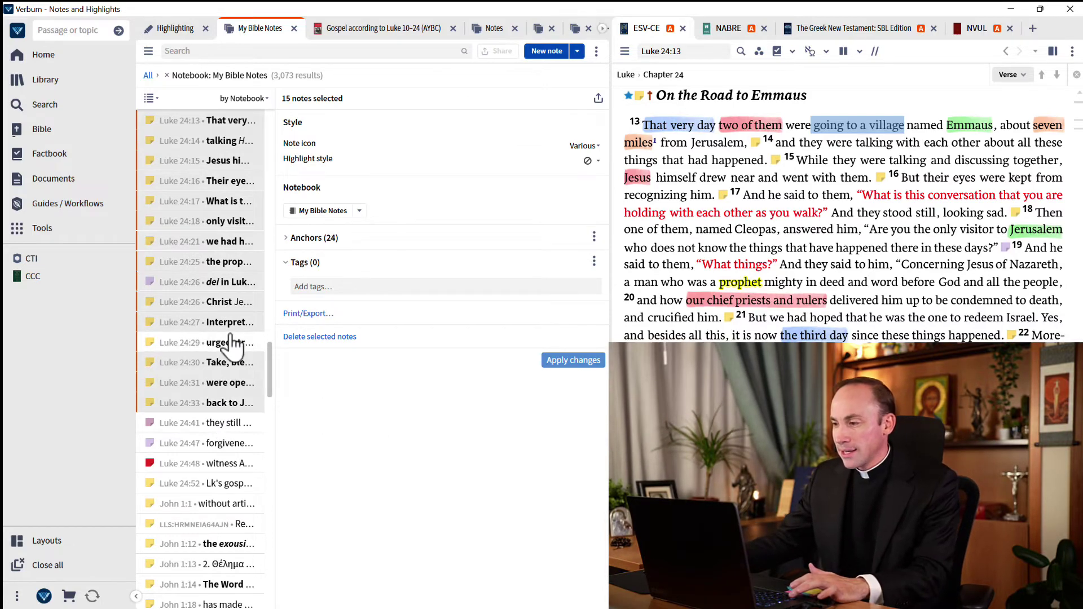
{"action": "left_click", "coordinate": [596, 51]}
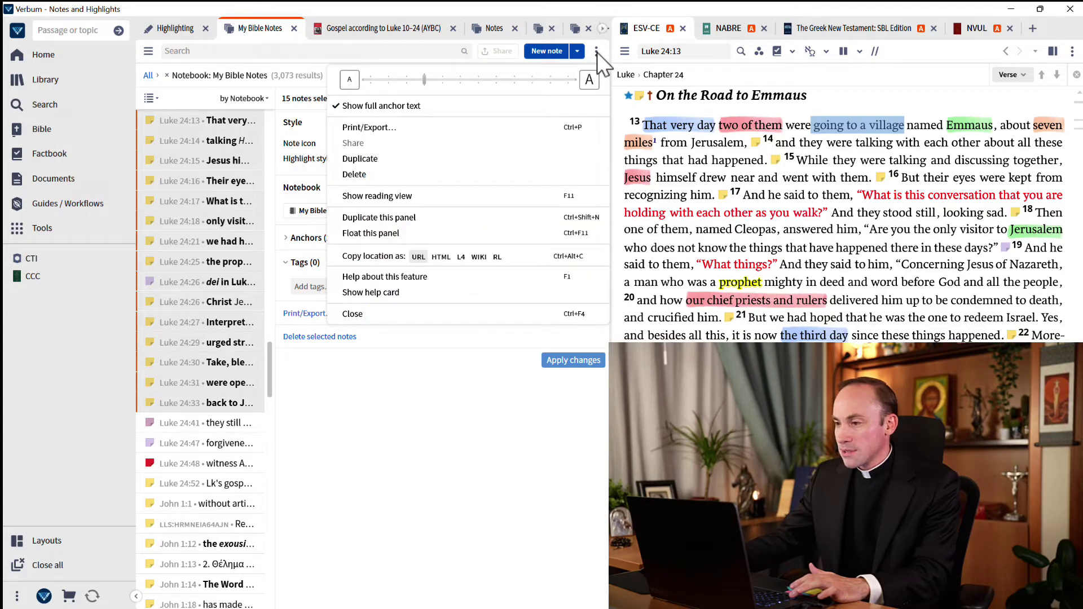
{"action": "left_click", "coordinate": [472, 133]}
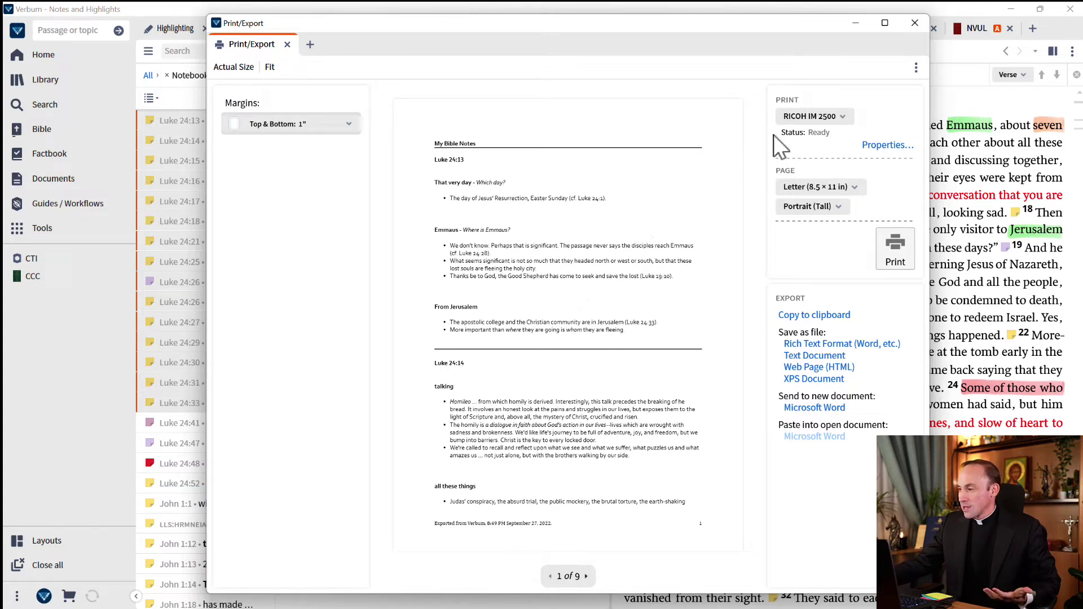
{"action": "left_click", "coordinate": [586, 576]}
{"action": "left_click", "coordinate": [586, 576]}
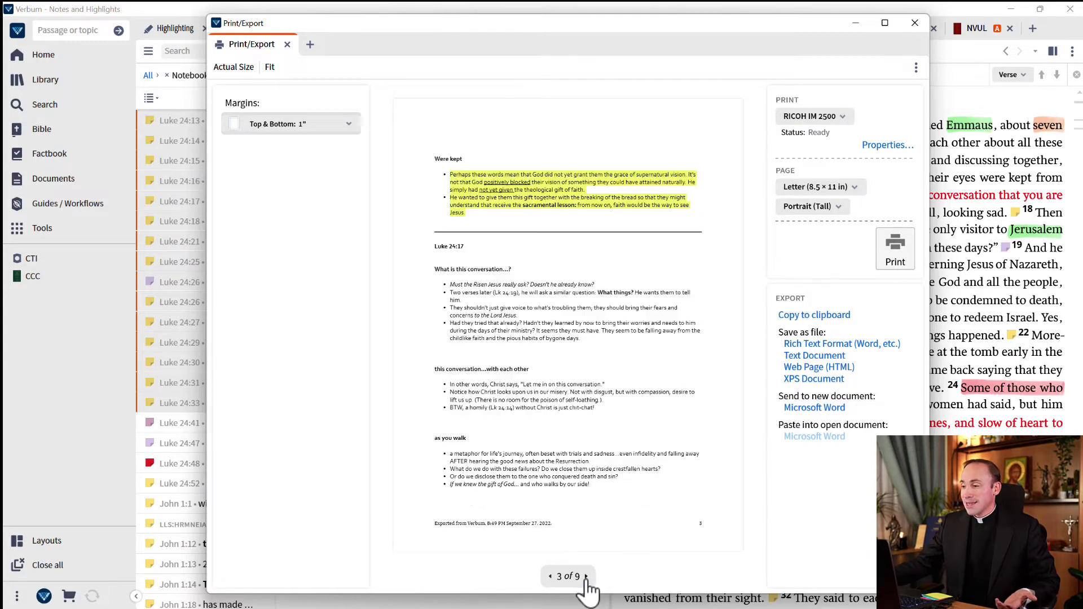
{"action": "left_click", "coordinate": [915, 29]}
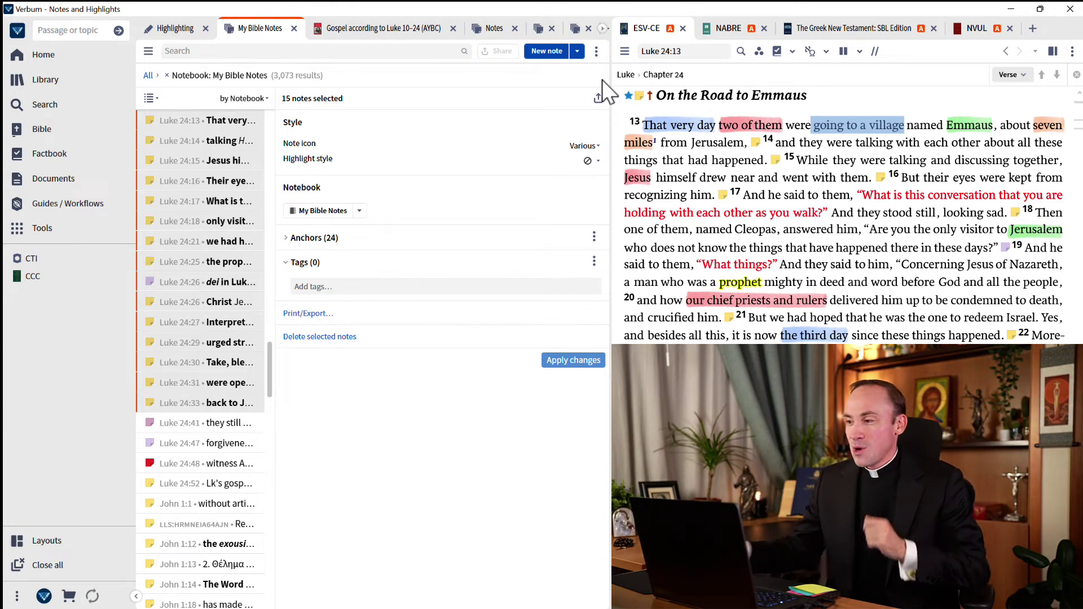
Add the 'appearance passage' tag to the Luke 24:13 'That very day' note, found by searching 'appear'.
{"action": "left_click", "coordinate": [640, 96]}
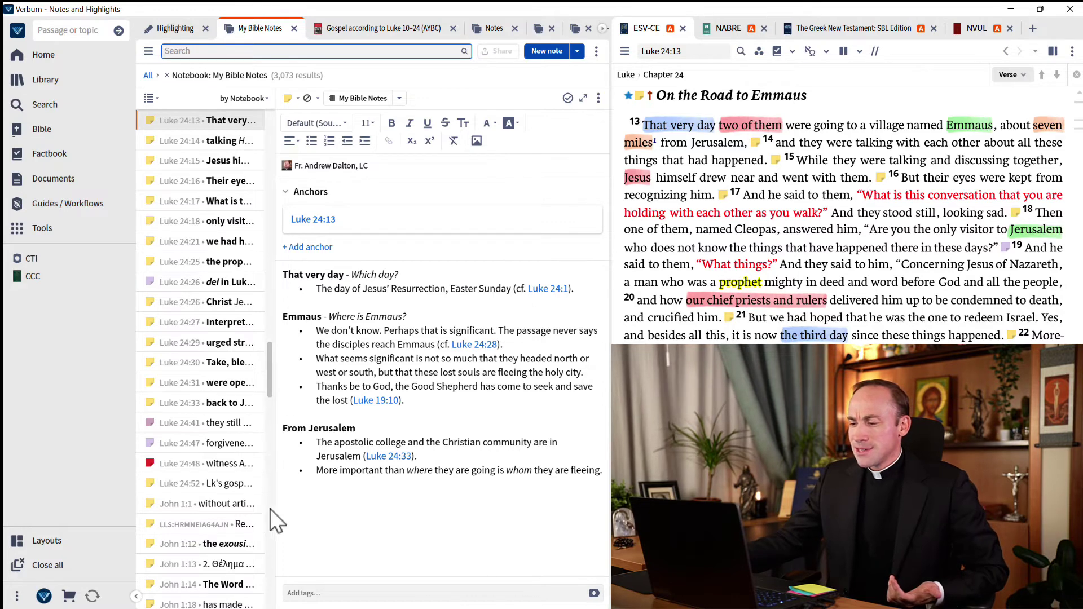
{"action": "left_click", "coordinate": [310, 591]}
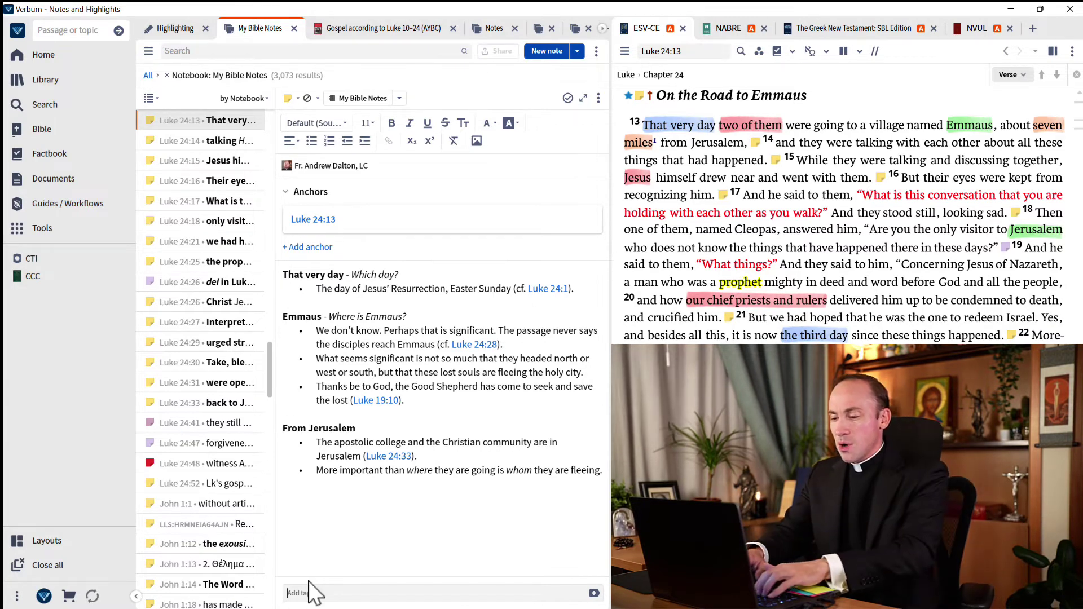
{"action": "type", "text": "appe"}
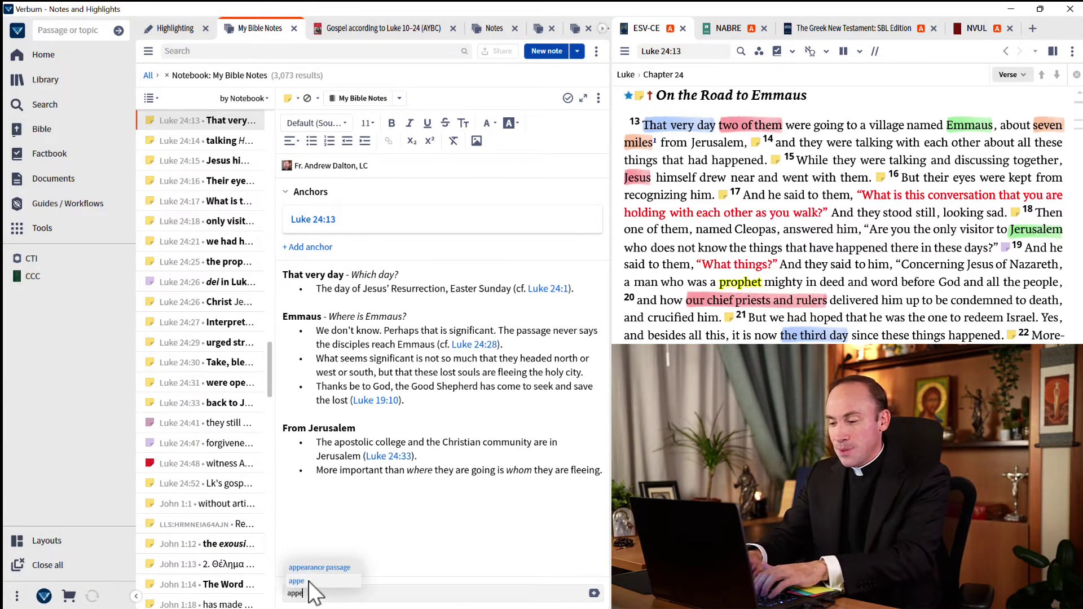
{"action": "type", "text": "aran"}
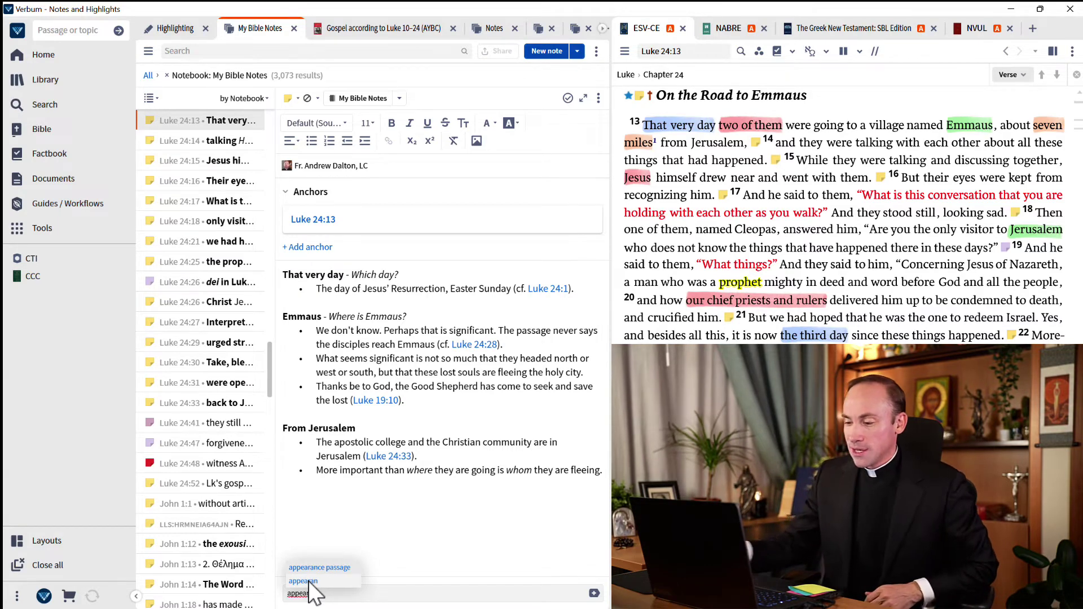
{"action": "left_click", "coordinate": [319, 567]}
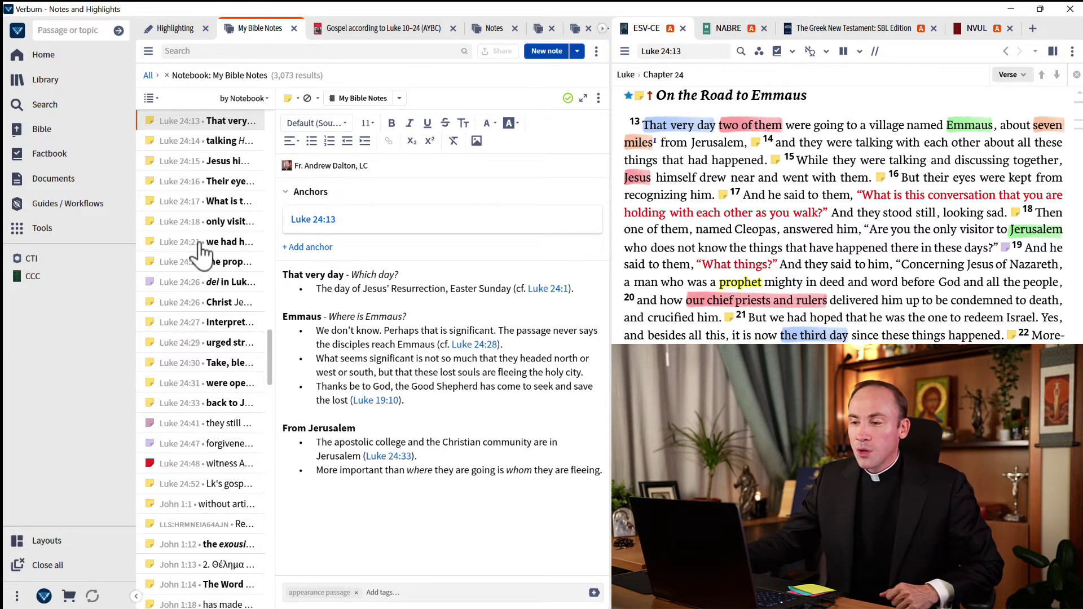
Show the notes filters and collapse the Type, Resource, Bible Book and Reference groups.
{"action": "left_click", "coordinate": [149, 51]}
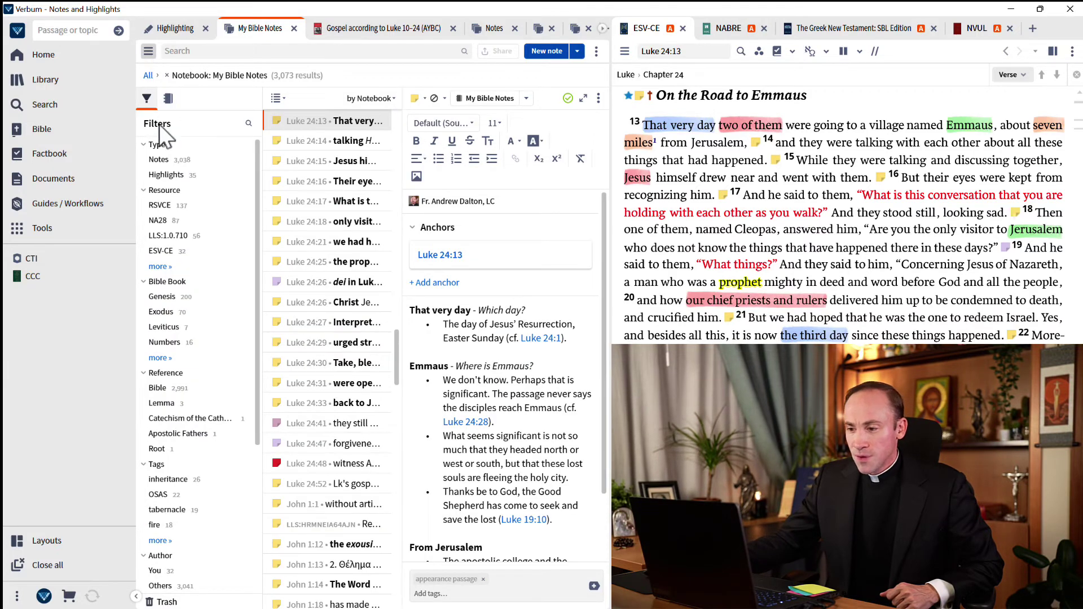
{"action": "left_click", "coordinate": [142, 144]}
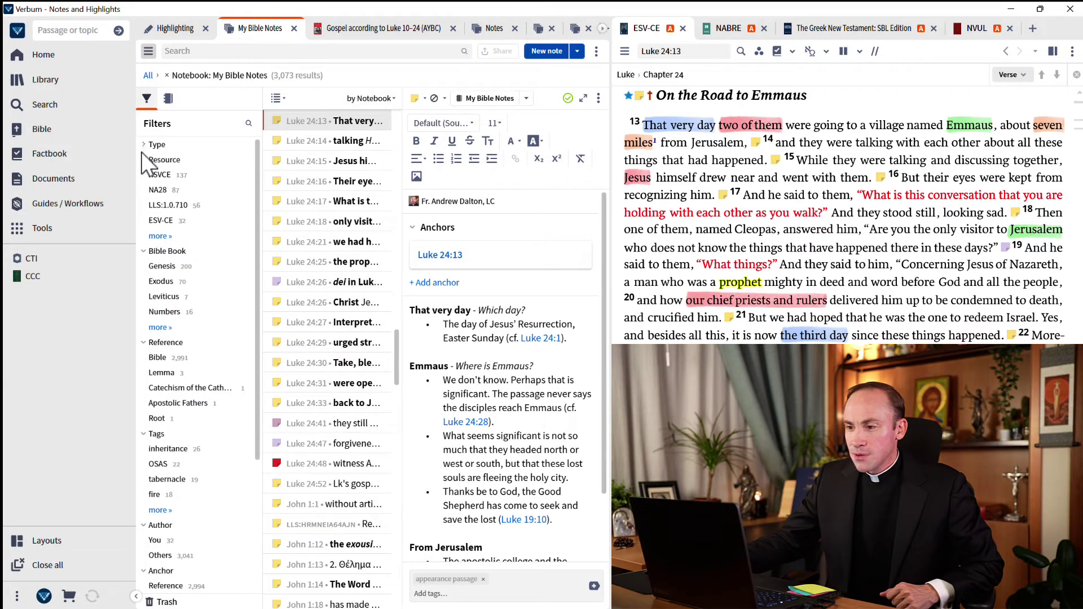
{"action": "left_click", "coordinate": [142, 159]}
{"action": "left_click", "coordinate": [142, 174]}
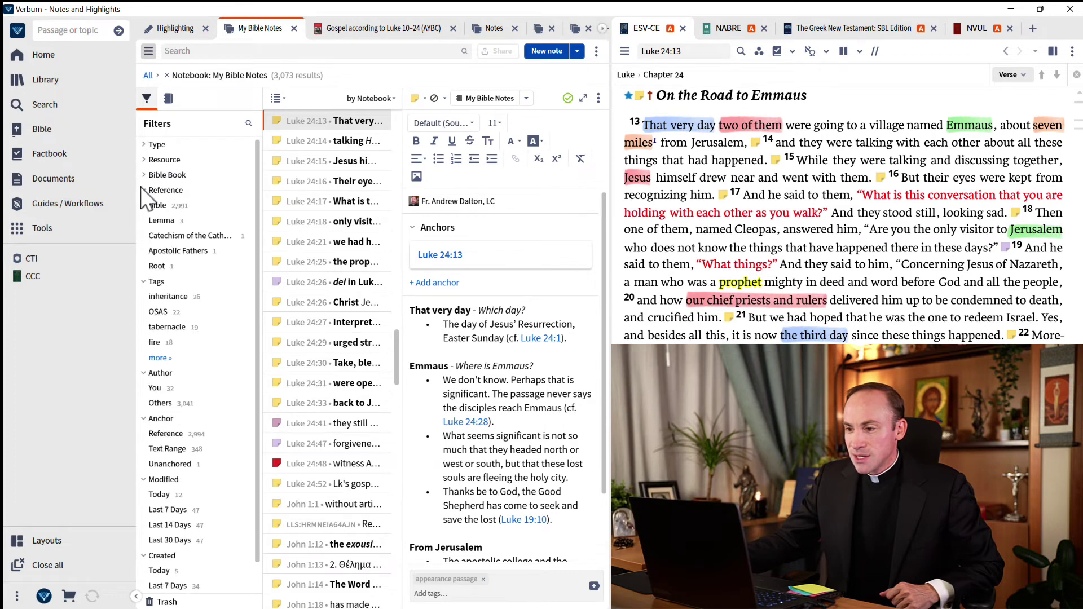
{"action": "left_click", "coordinate": [144, 190]}
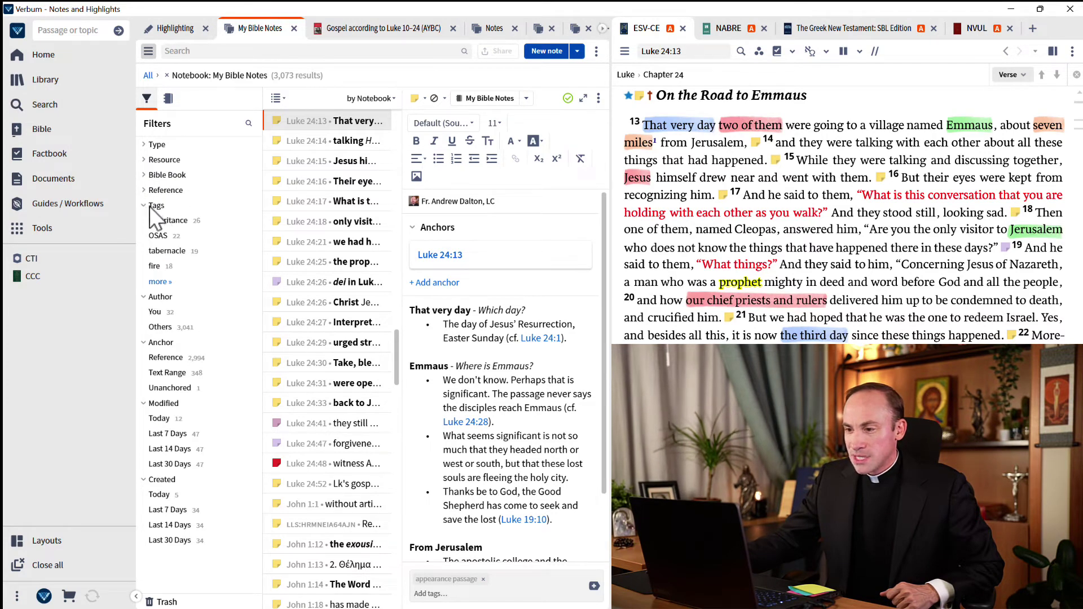
Filter to the 7 notes tagged 'appearance passage' and open the Matthew 28:9 Greetings note.
{"action": "left_click", "coordinate": [159, 282]}
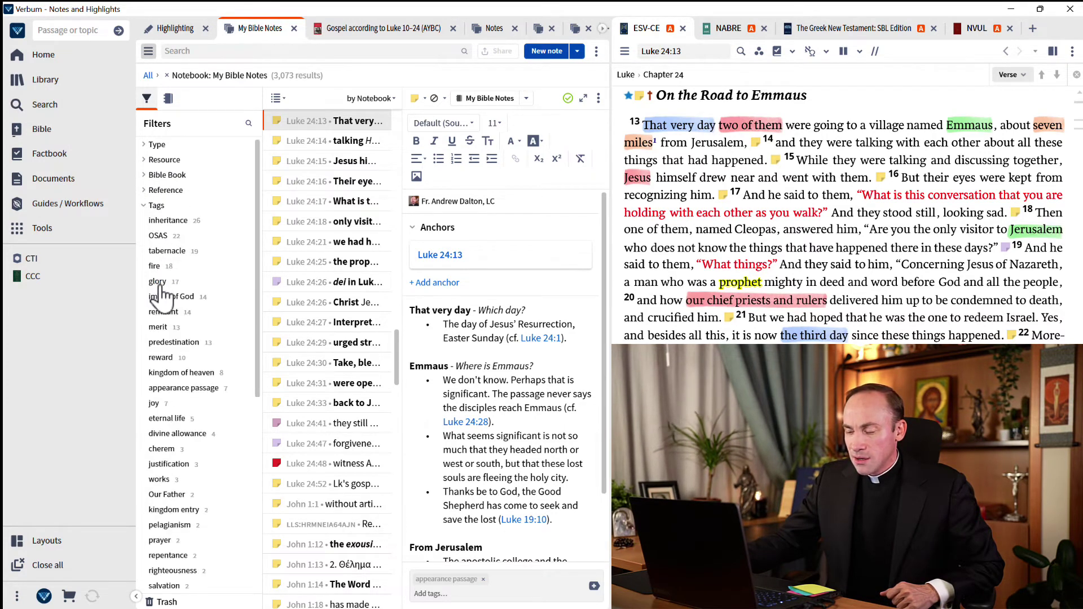
{"action": "left_click", "coordinate": [183, 388]}
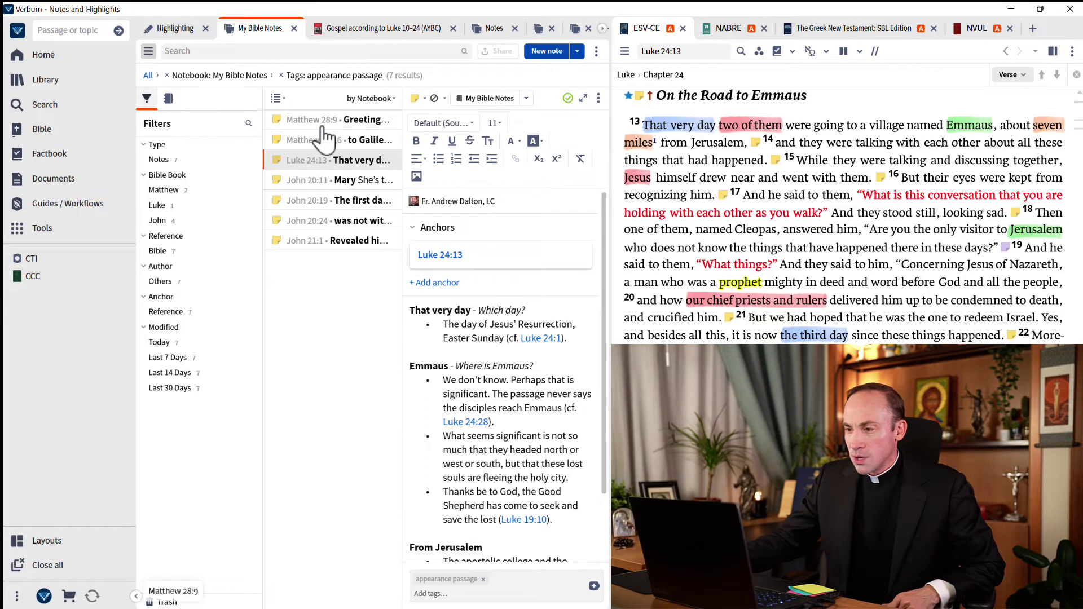
{"action": "mouse_move", "coordinate": [323, 128]}
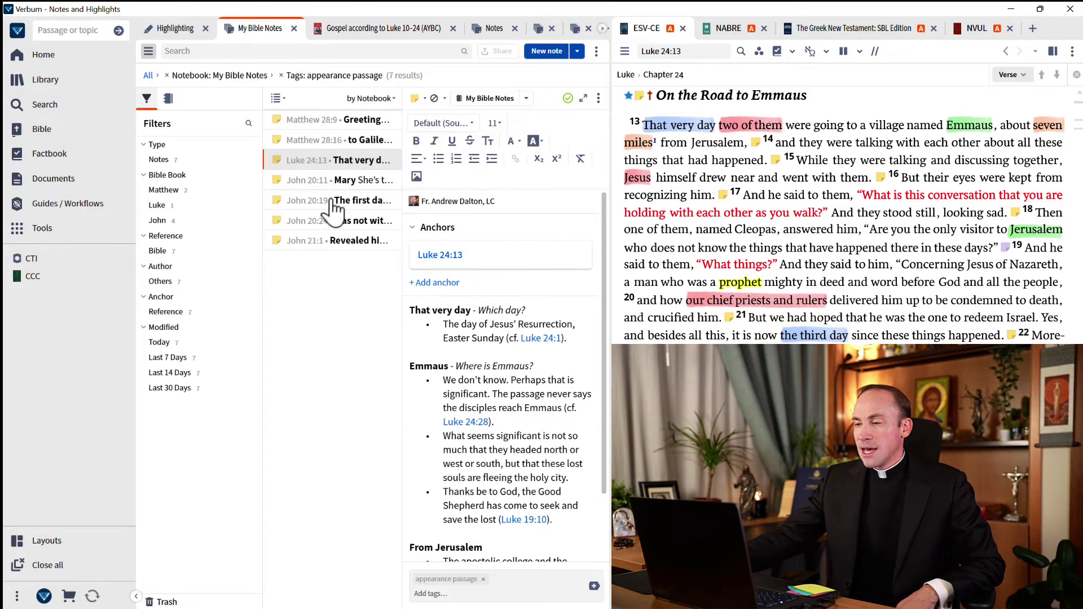
{"action": "left_click", "coordinate": [325, 127]}
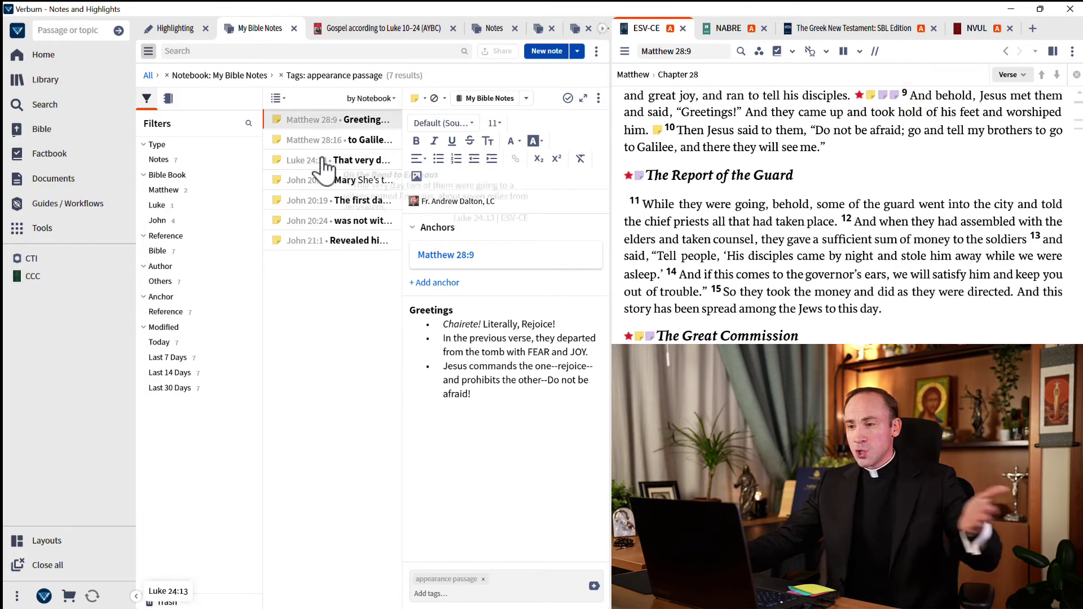
{"action": "mouse_move", "coordinate": [323, 165]}
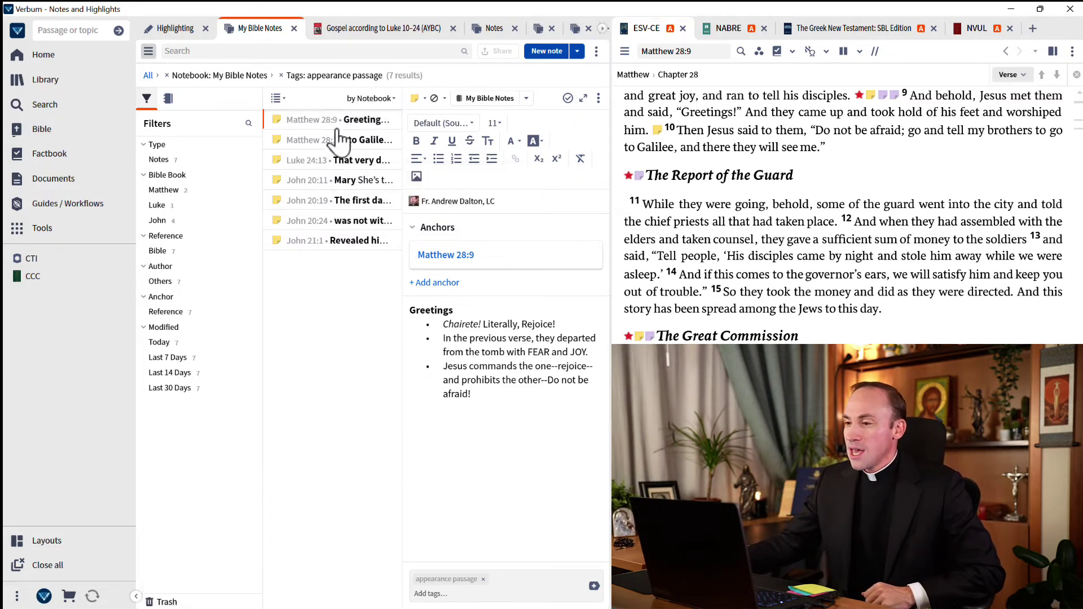
Show the Luke 24:13 note beside its passage and open the Synoptic Stars notebook in its own tab.
{"action": "left_click", "coordinate": [313, 163]}
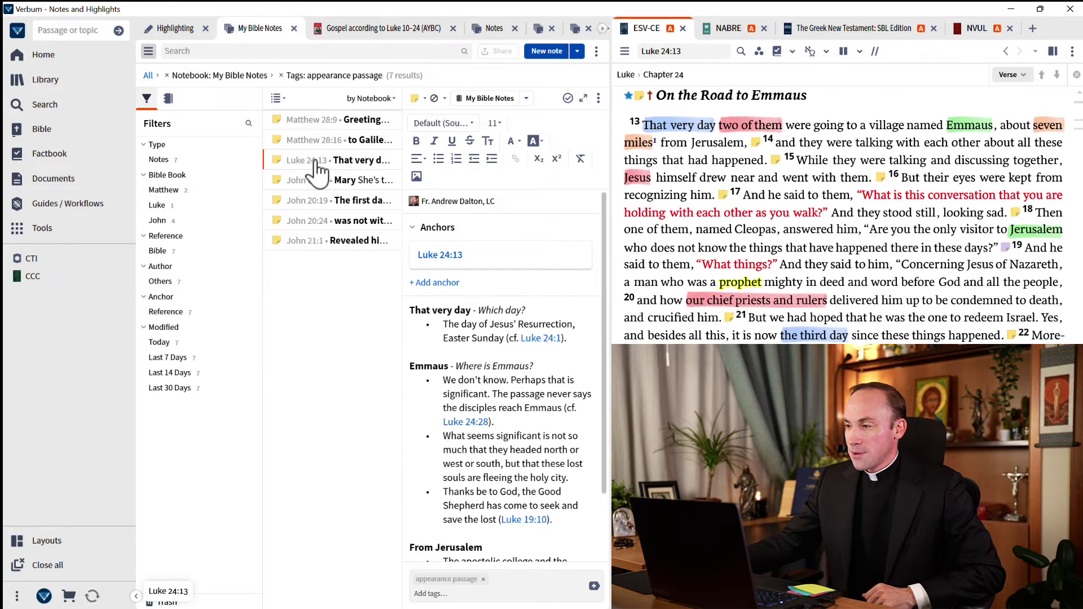
{"action": "mouse_move", "coordinate": [630, 99]}
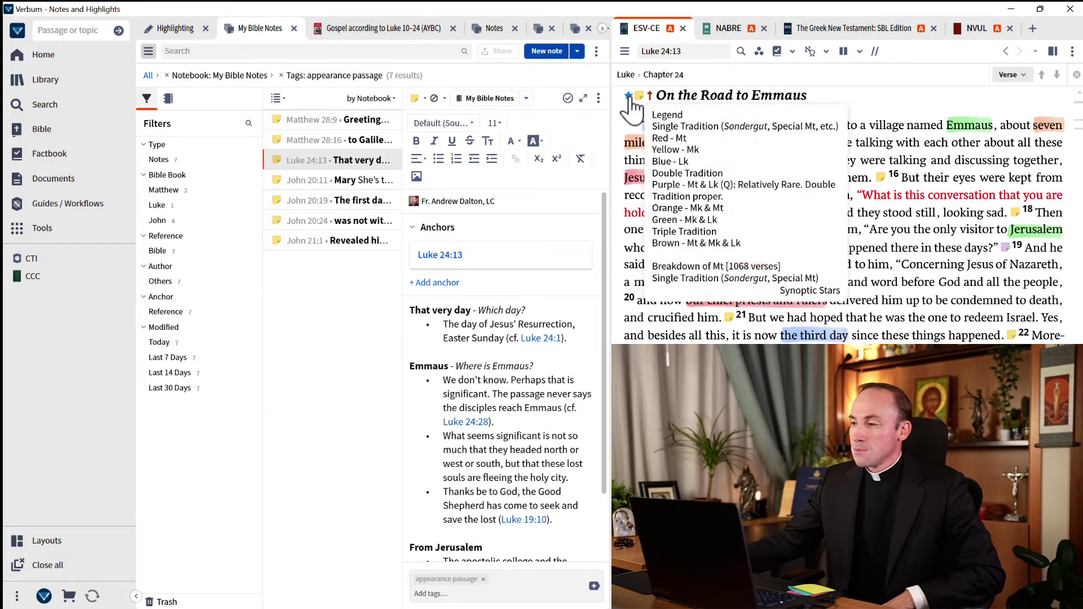
{"action": "left_click", "coordinate": [629, 100]}
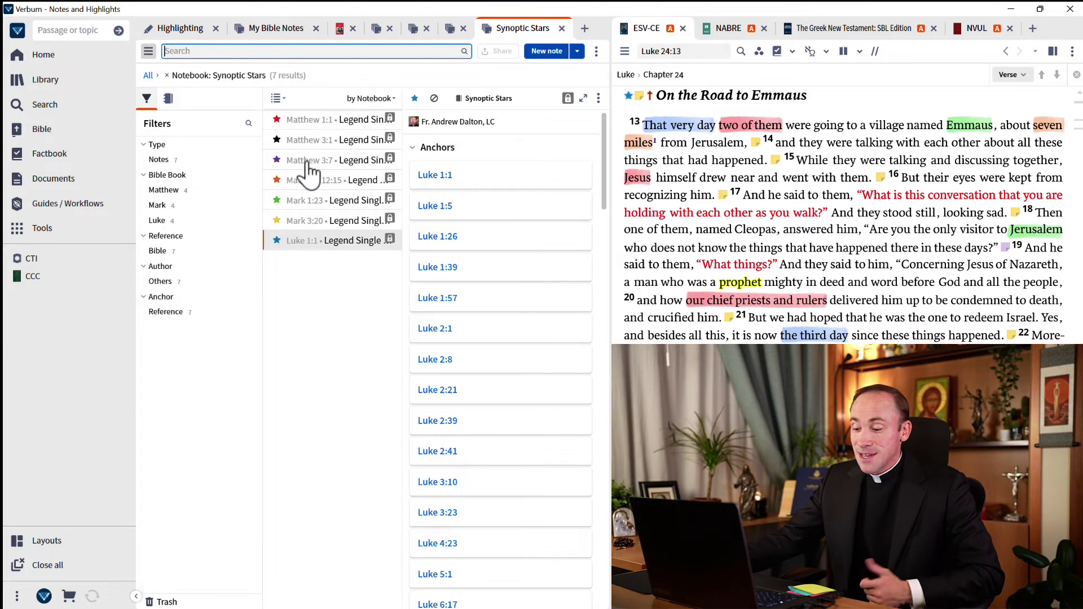
Browse the Matthew 1:1, Mark 3:20 and Luke 1:1 notes, collapsing anchors to reveal the legend.
{"action": "mouse_move", "coordinate": [308, 165]}
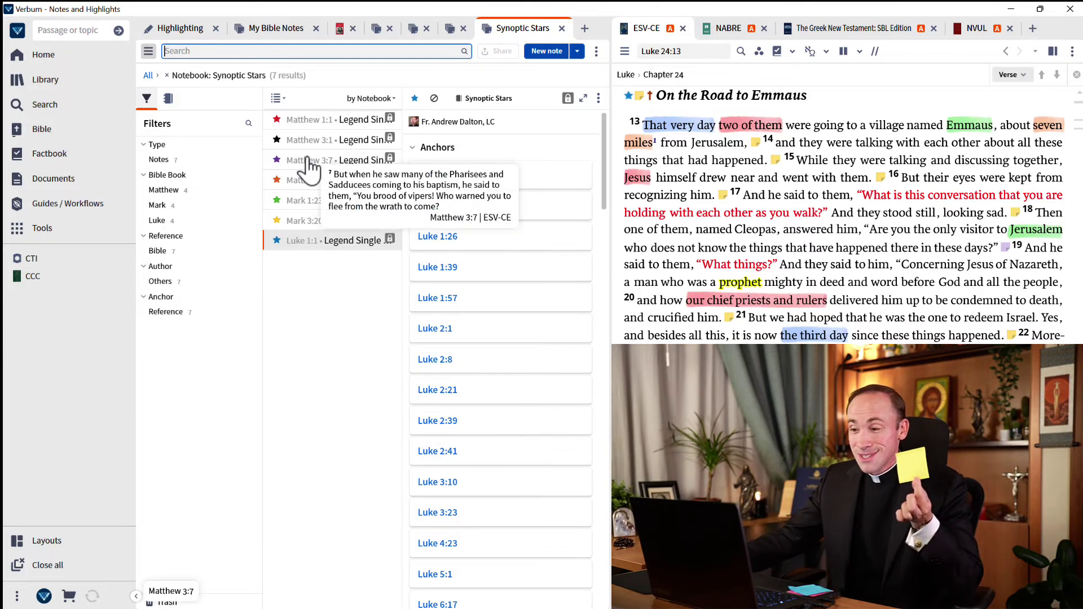
{"action": "left_click", "coordinate": [304, 120]}
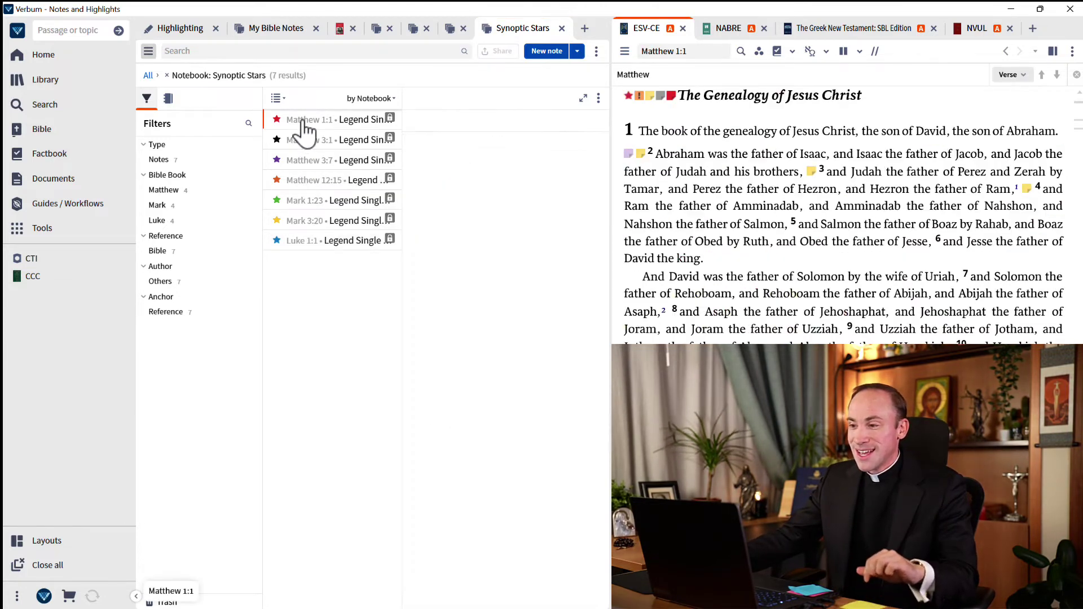
{"action": "left_click", "coordinate": [295, 221]}
{"action": "left_click", "coordinate": [301, 243]}
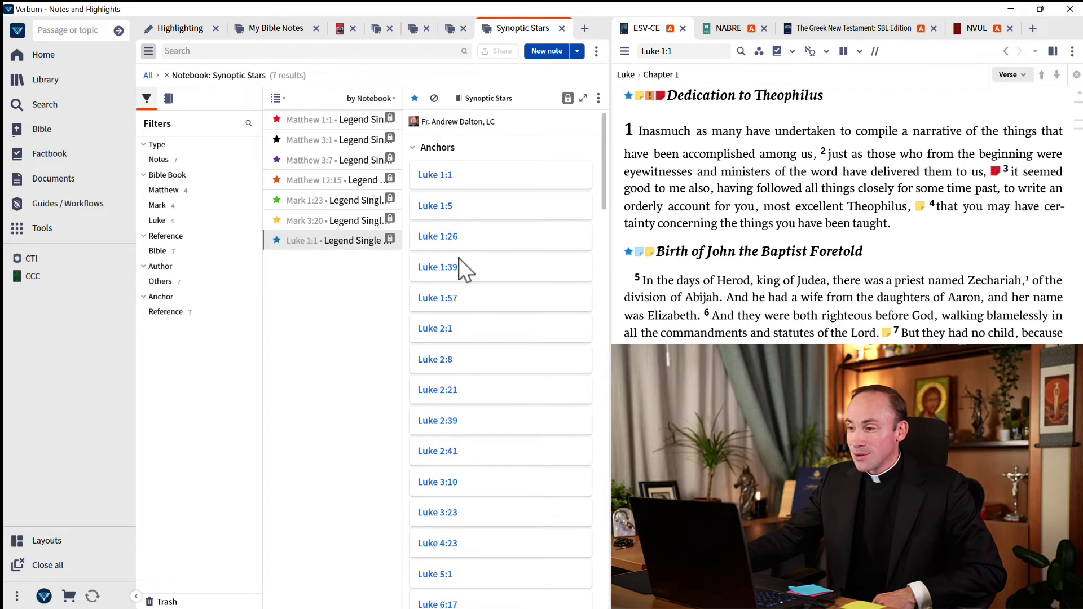
{"action": "left_click", "coordinate": [412, 147]}
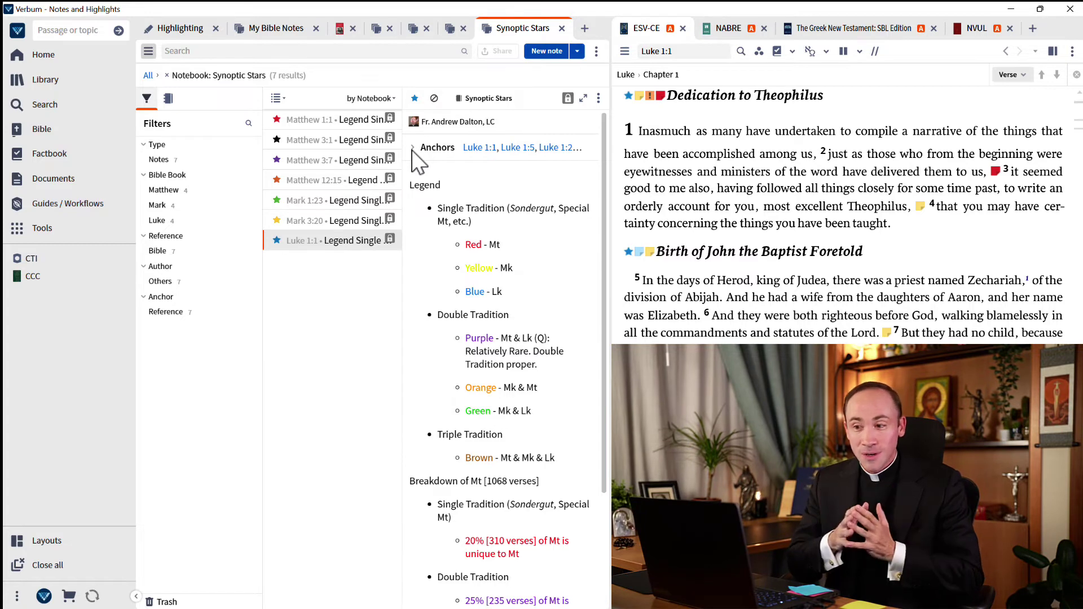
Revisit the Matthew 1:1 and Mark 3:20 notes, then return to the Luke 1:1 legend note.
{"action": "left_click", "coordinate": [329, 125]}
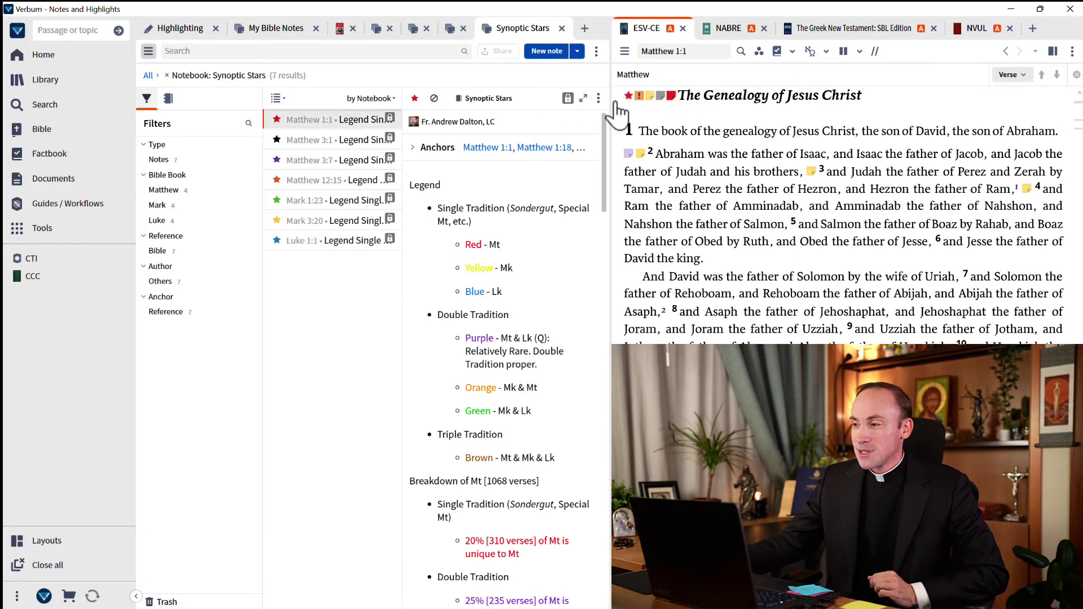
{"action": "mouse_move", "coordinate": [623, 103]}
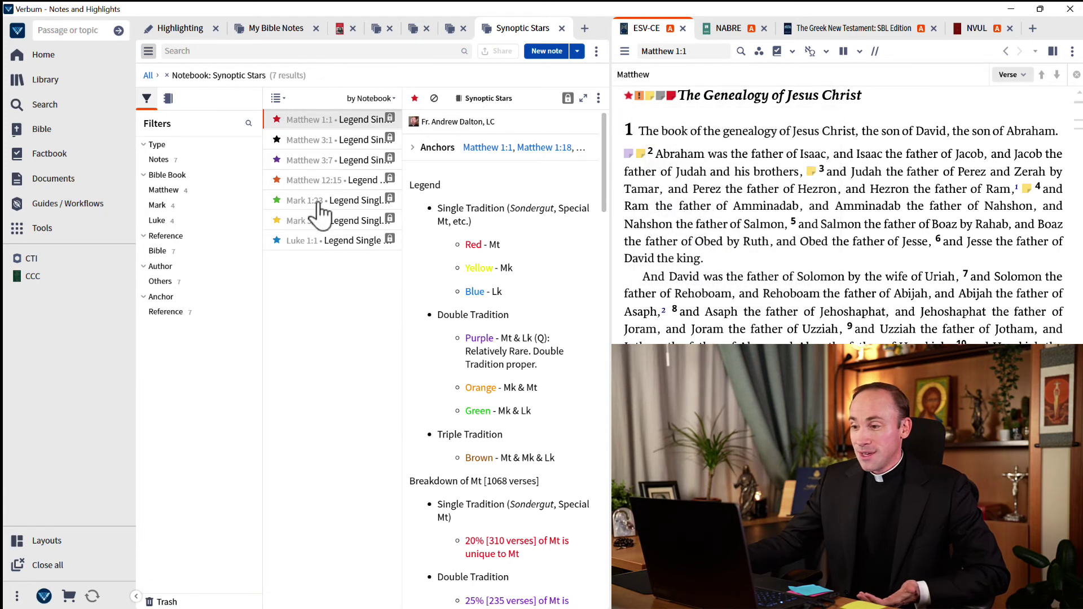
{"action": "left_click", "coordinate": [306, 227]}
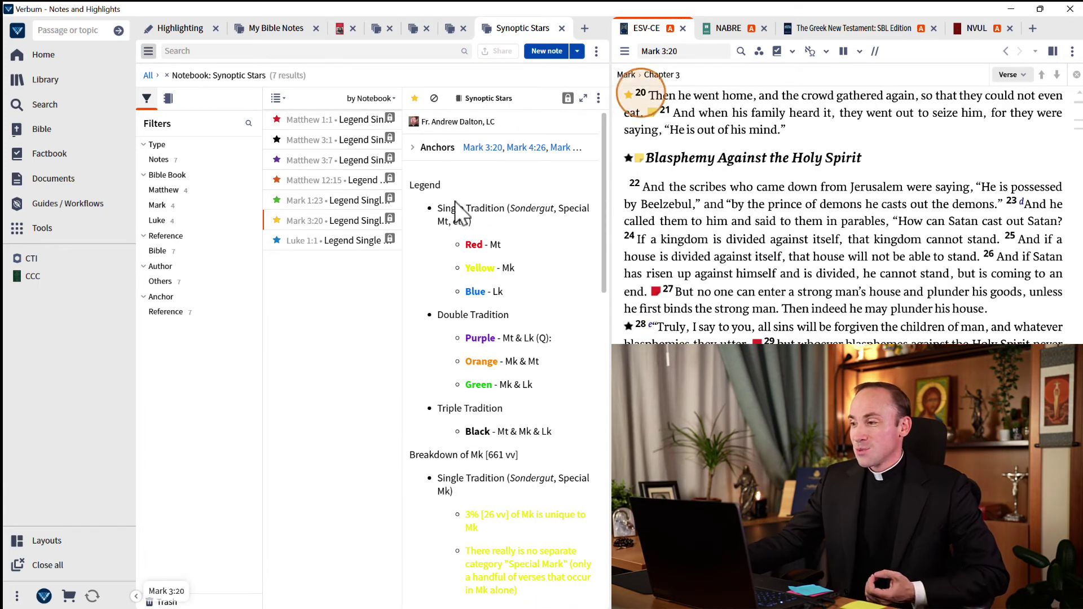
{"action": "mouse_move", "coordinate": [628, 94]}
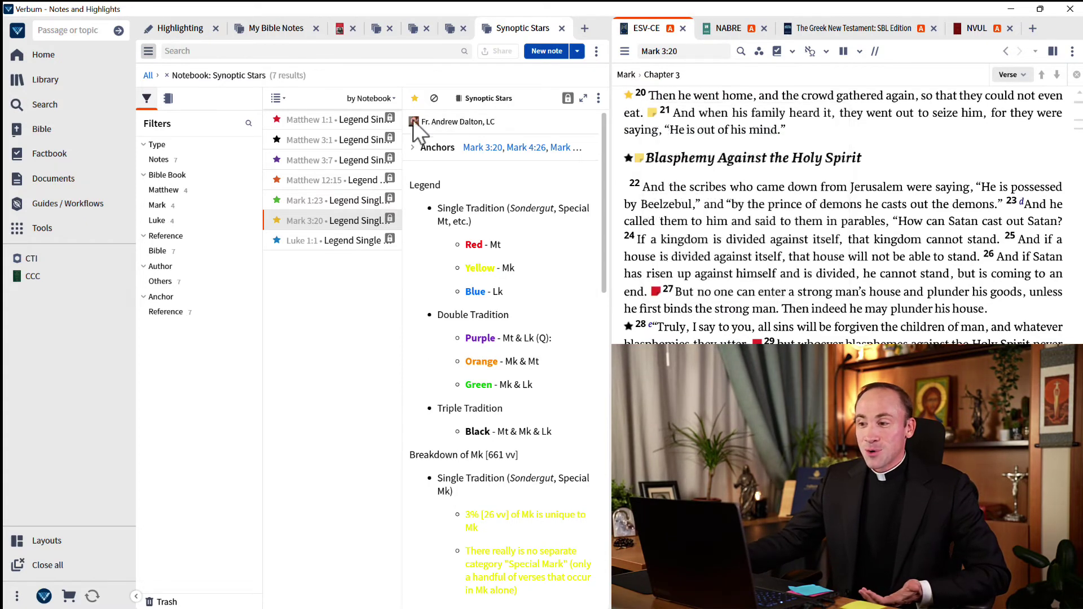
{"action": "mouse_move", "coordinate": [303, 165]}
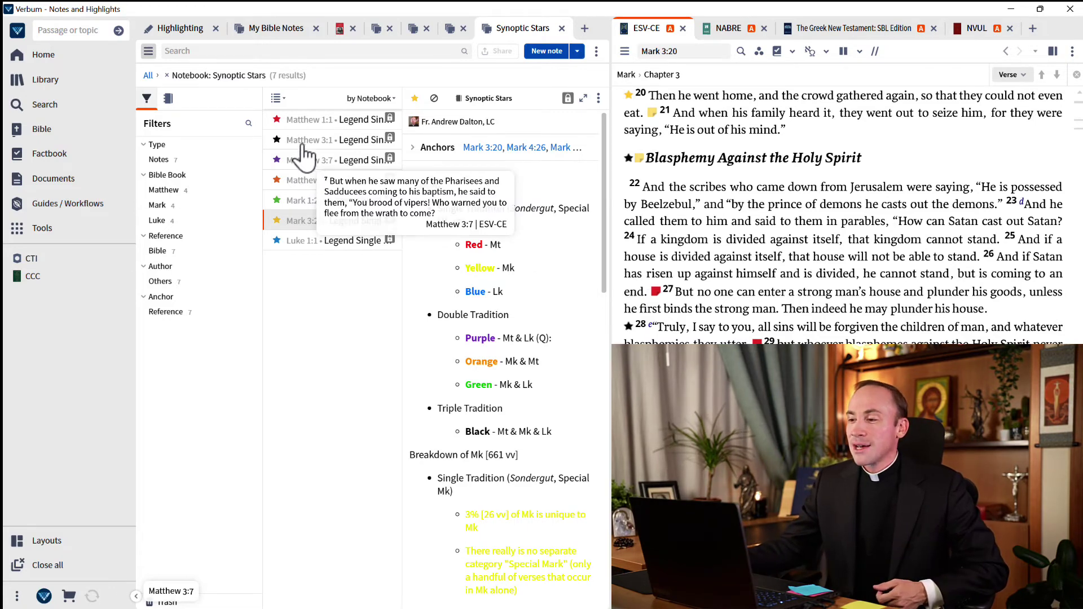
{"action": "mouse_move", "coordinate": [302, 146]}
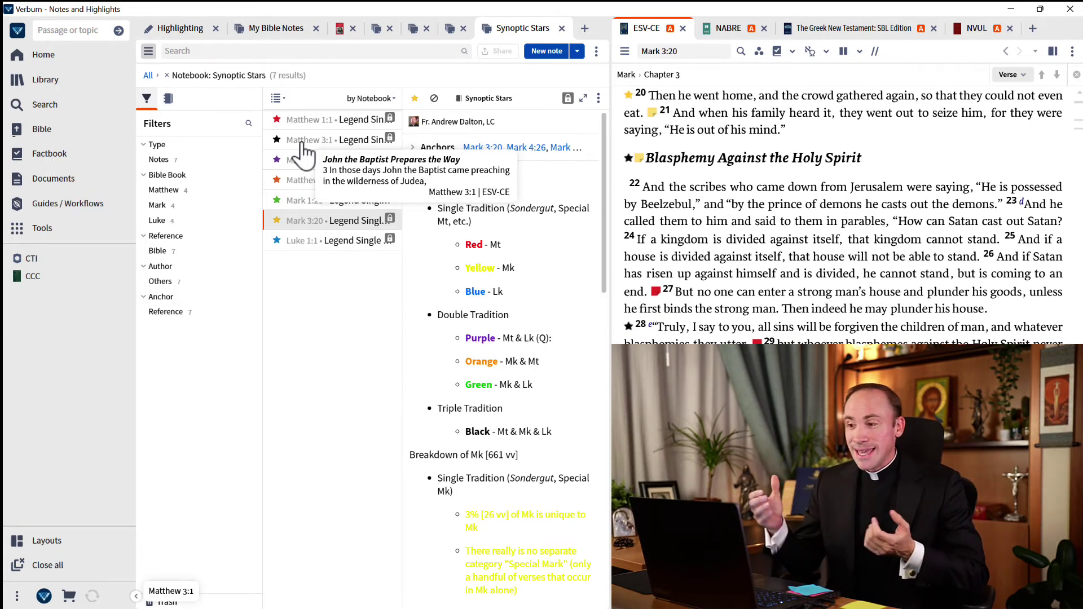
{"action": "left_click", "coordinate": [293, 253]}
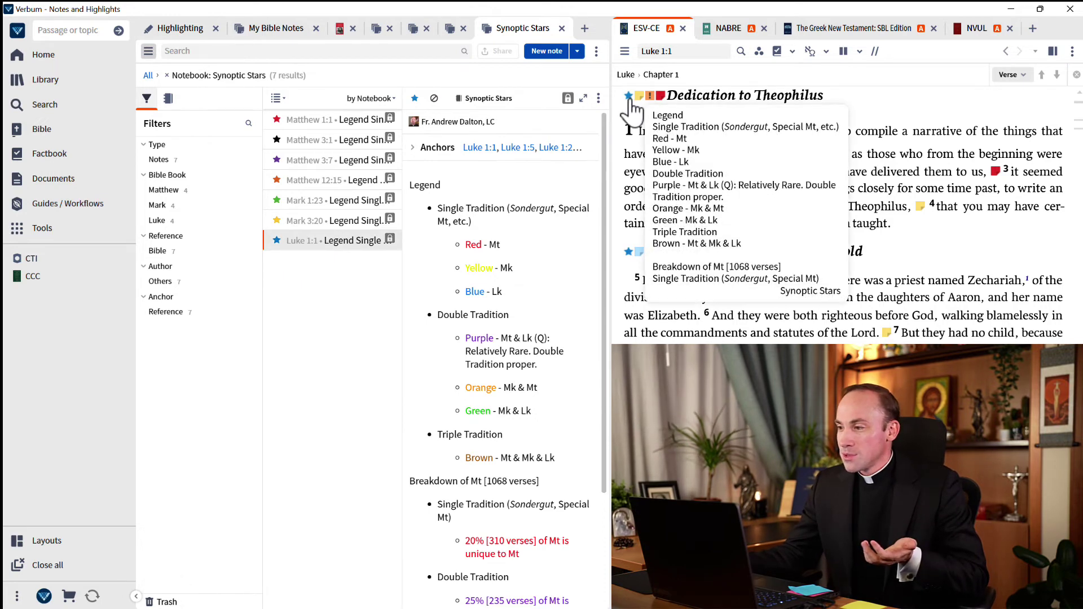
In Visual Filters, keep Notes and Highlights on but uncheck only the Synoptic Stars notebook.
{"action": "left_click", "coordinate": [758, 52]}
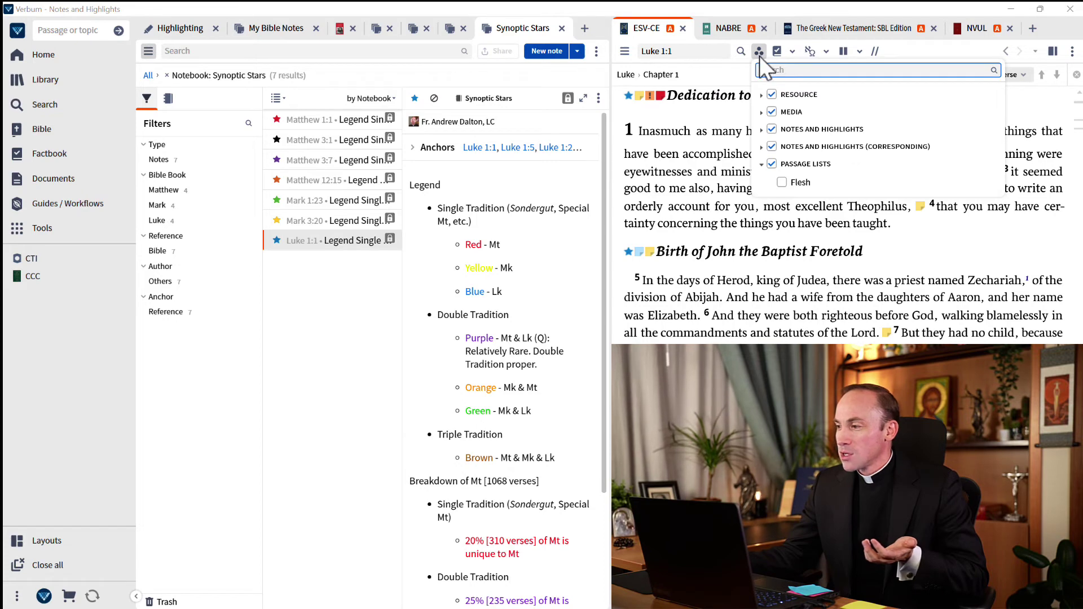
{"action": "left_click", "coordinate": [762, 130]}
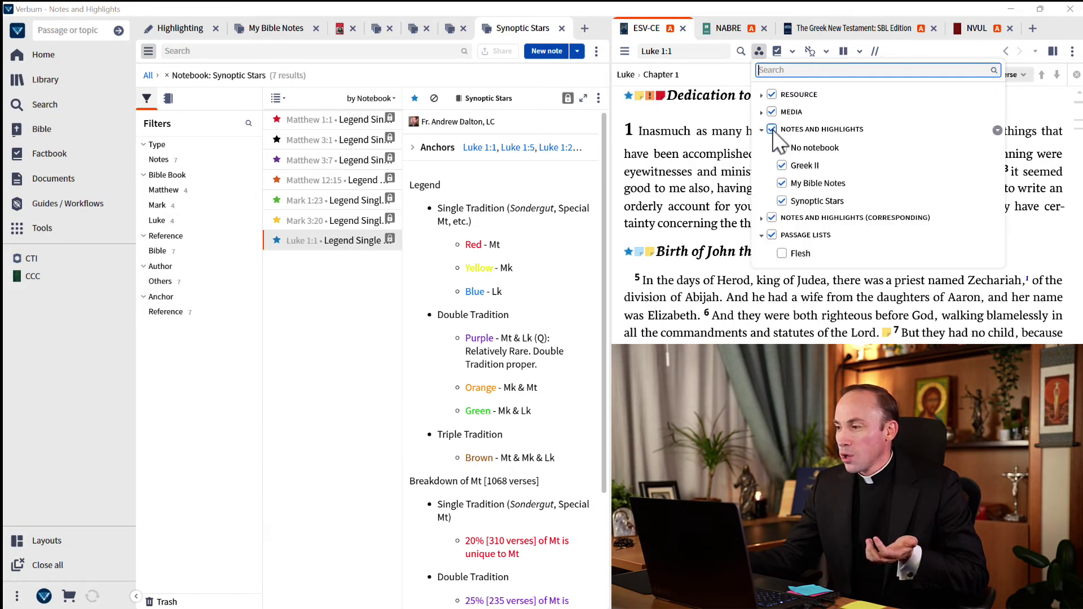
{"action": "left_click", "coordinate": [772, 130]}
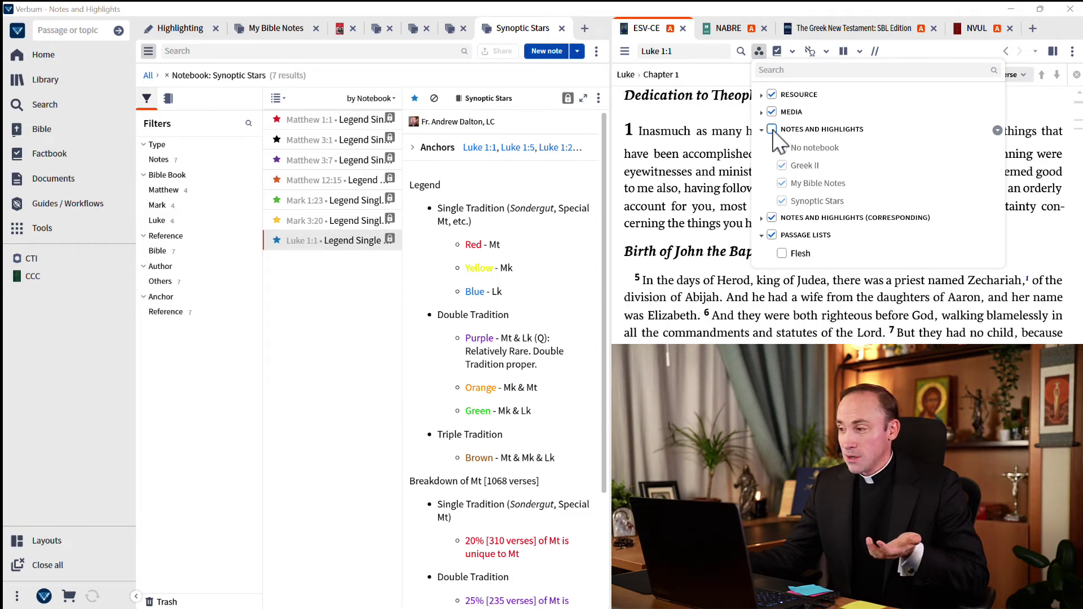
{"action": "left_click", "coordinate": [772, 130]}
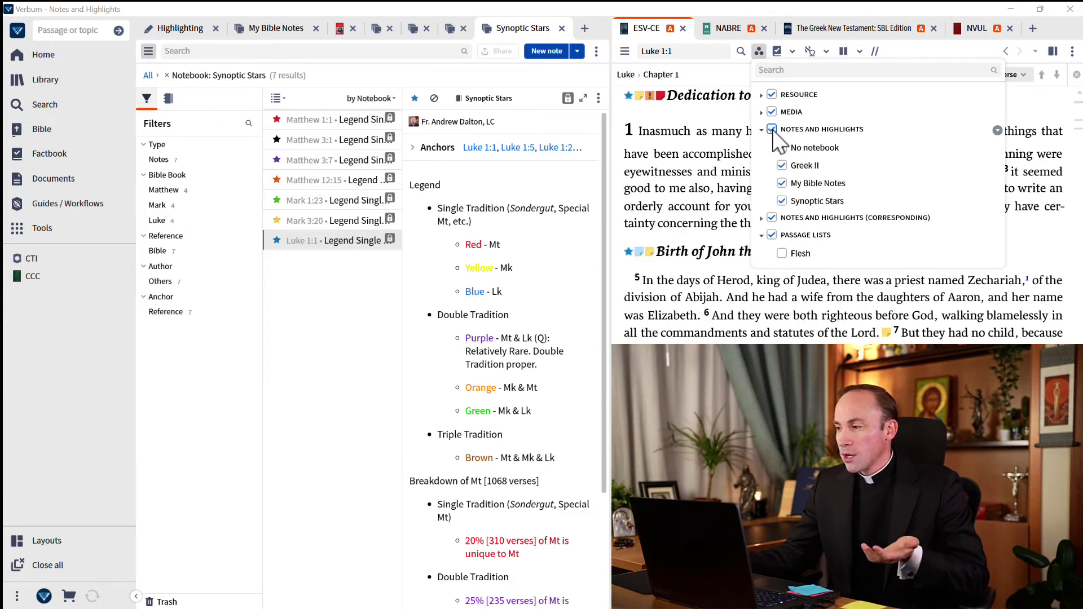
{"action": "left_click", "coordinate": [782, 201]}
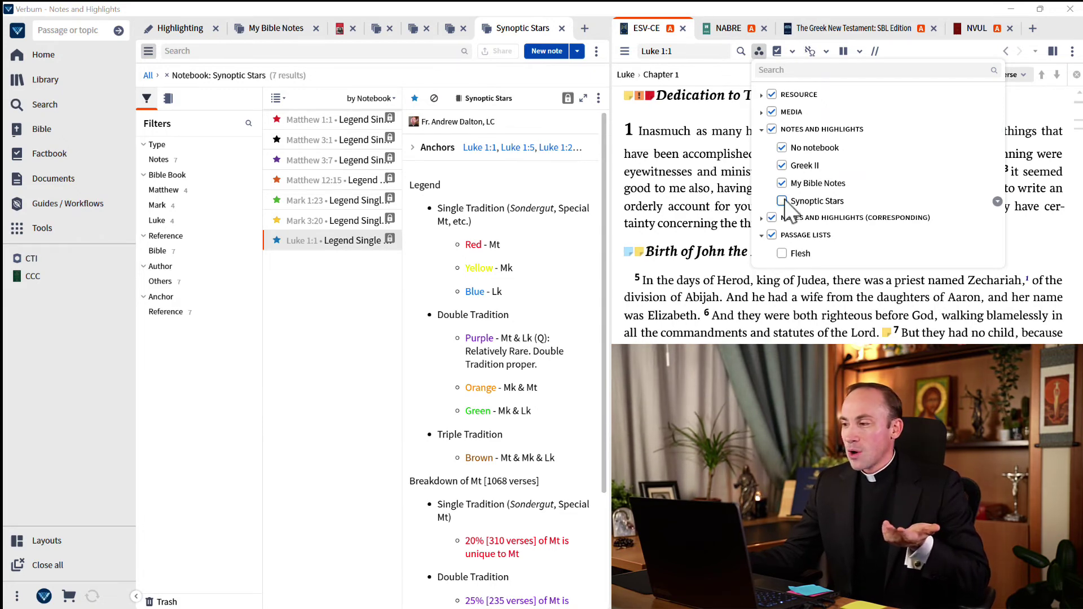
{"action": "left_click", "coordinate": [703, 117]}
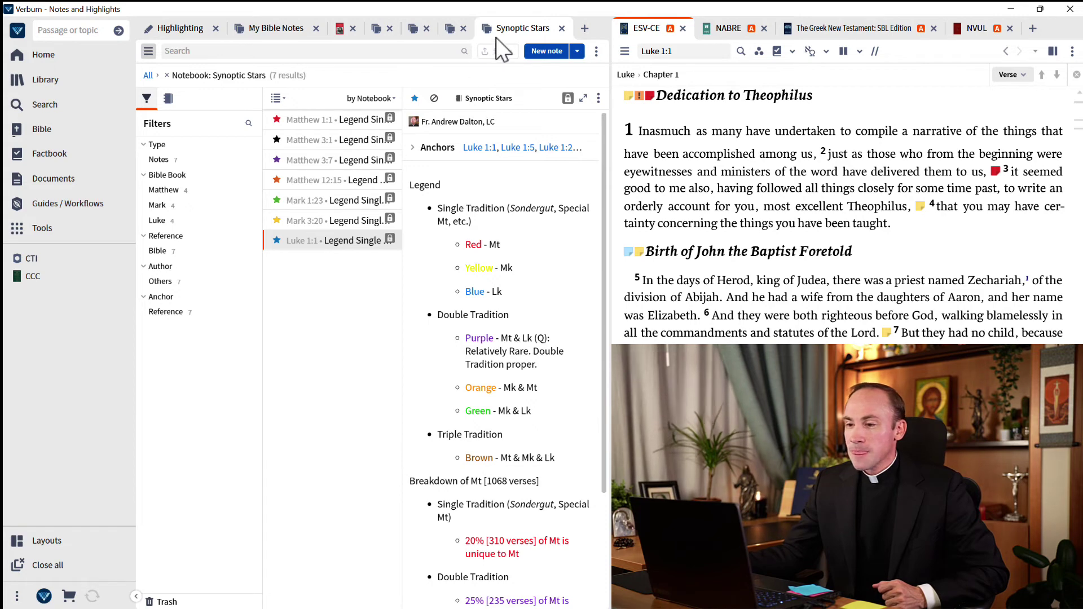
Search Public documents for 'synoptic stars', then open your own Synoptic Stars notebook from the Yours tab.
{"action": "left_click", "coordinate": [65, 181]}
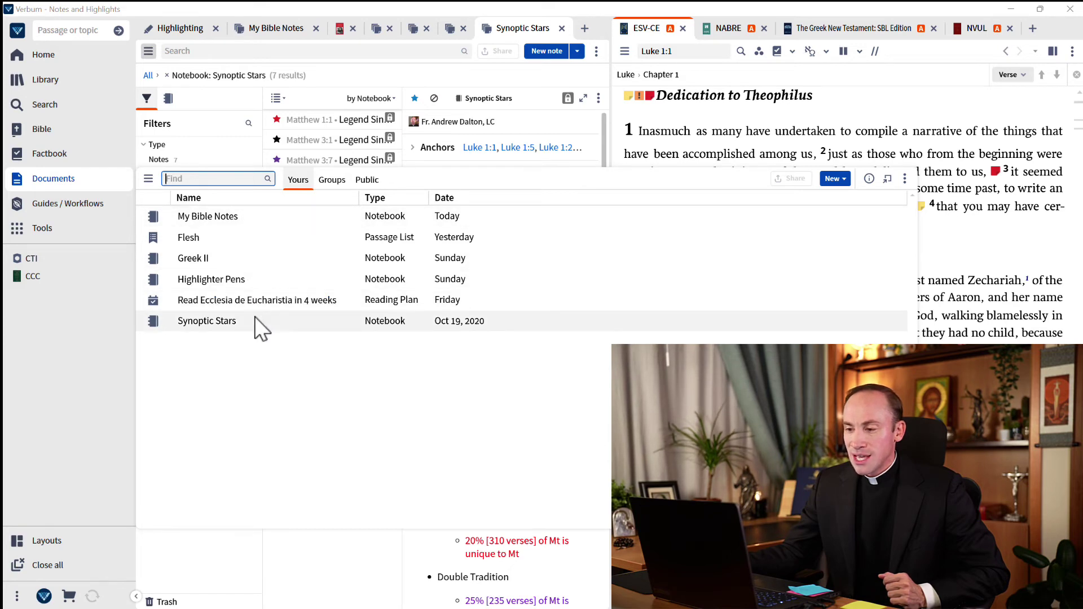
{"action": "left_click", "coordinate": [367, 179]}
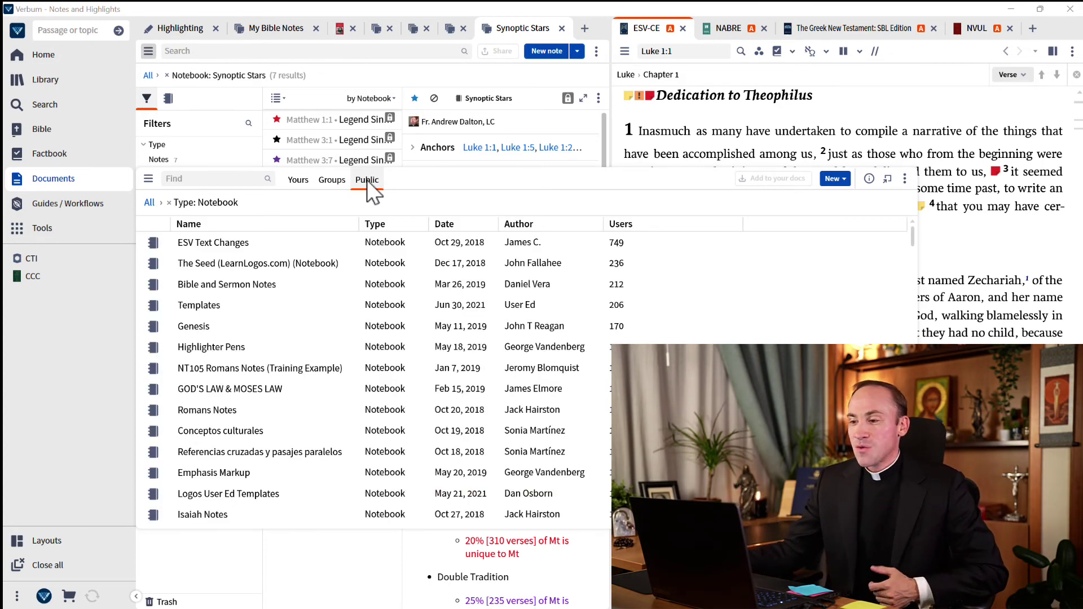
{"action": "left_click", "coordinate": [219, 180]}
{"action": "type", "text": "synopti"}
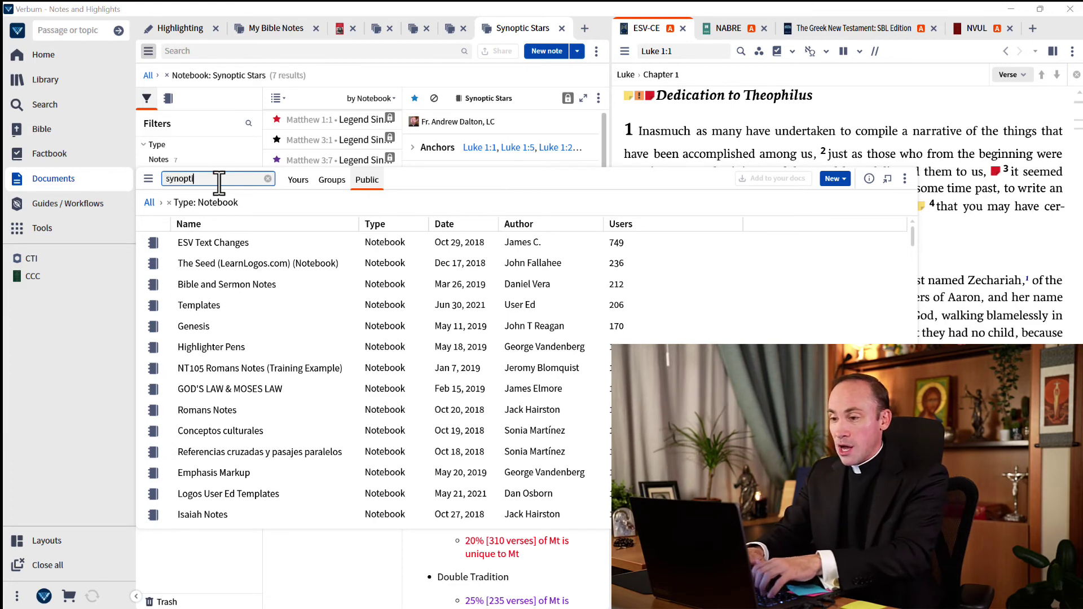
{"action": "type", "text": "c stars"}
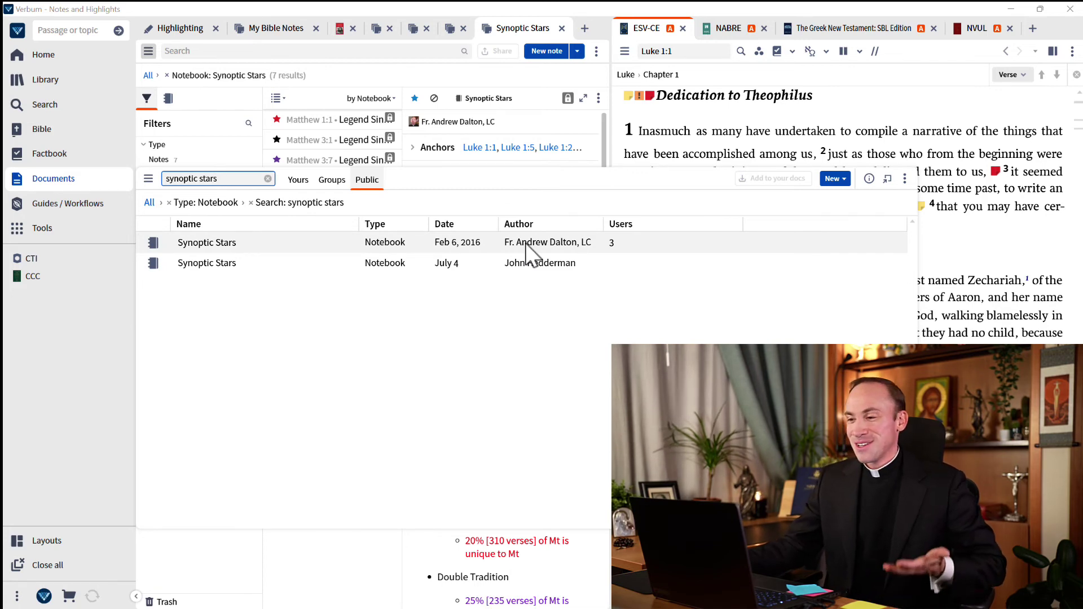
{"action": "left_click", "coordinate": [287, 249]}
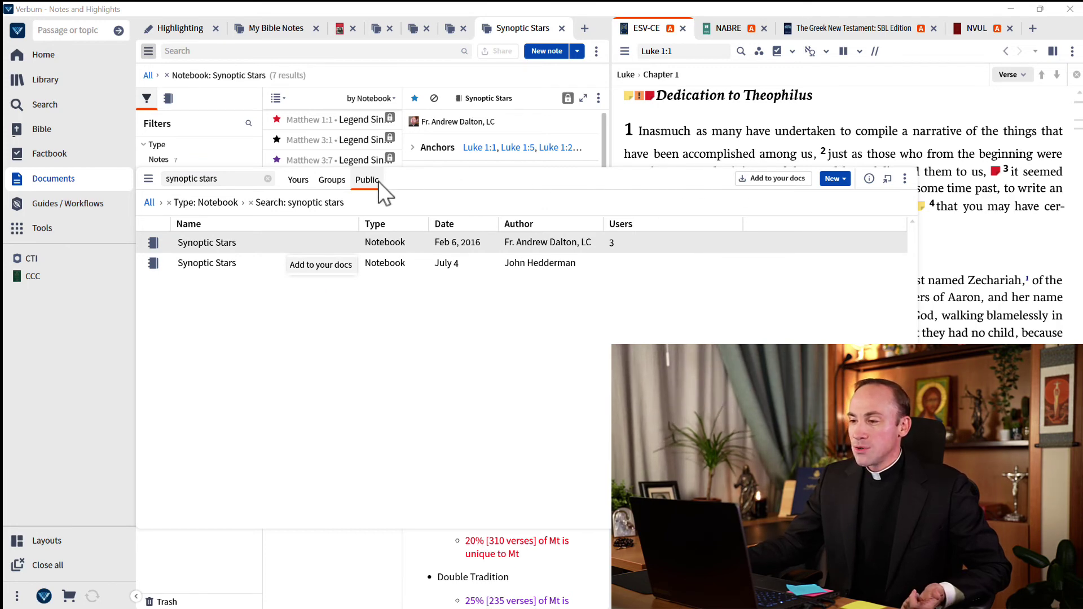
{"action": "left_click", "coordinate": [299, 180]}
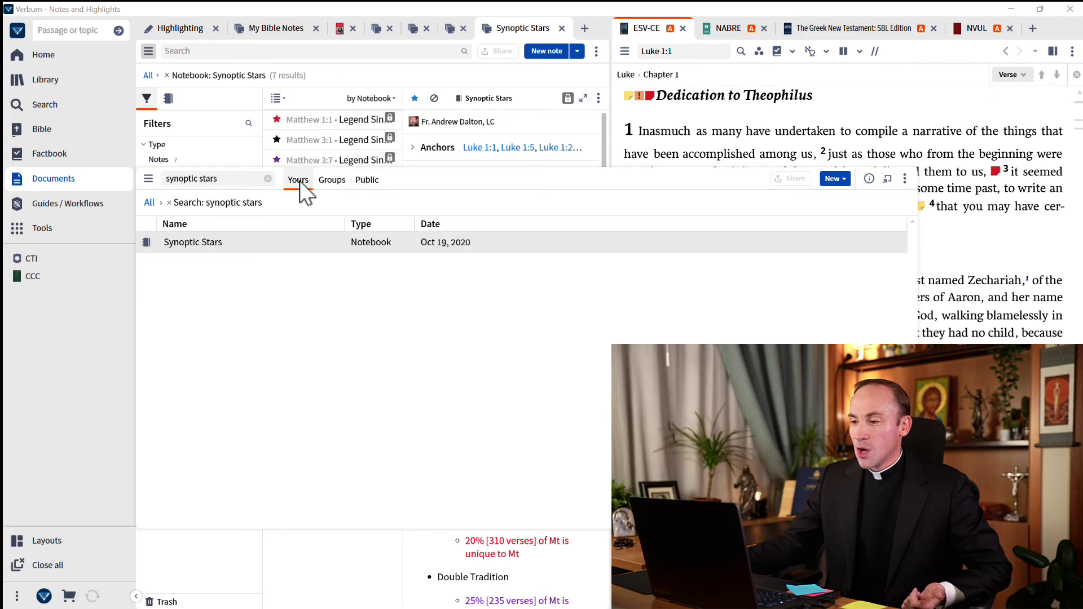
{"action": "left_click", "coordinate": [259, 246]}
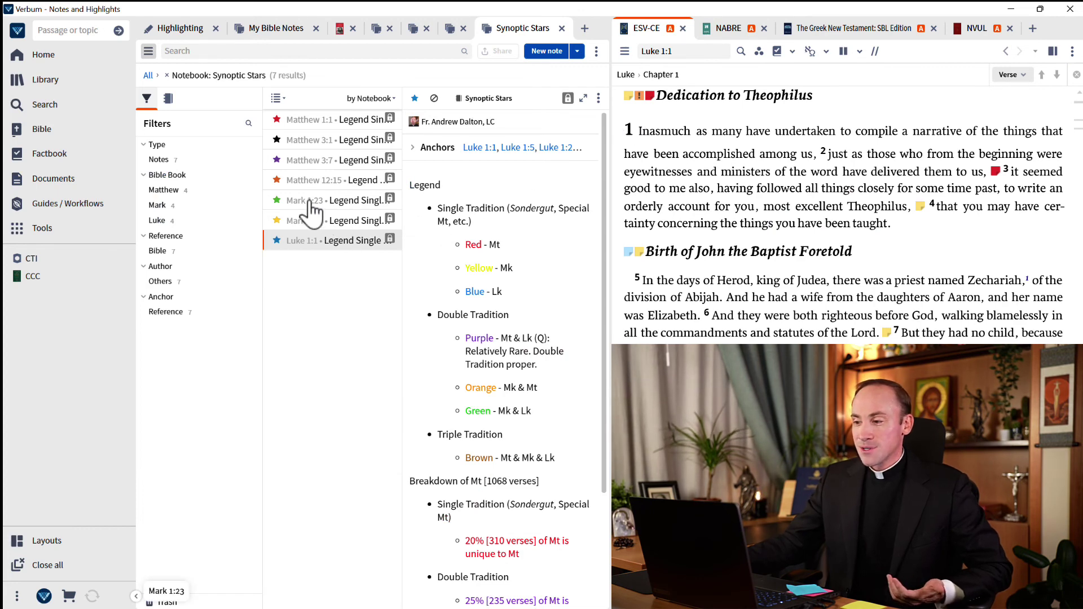
Return to the Synoptic Stars notebook's notes, including its Mark 1:23 legend note.
{"action": "mouse_move", "coordinate": [309, 209]}
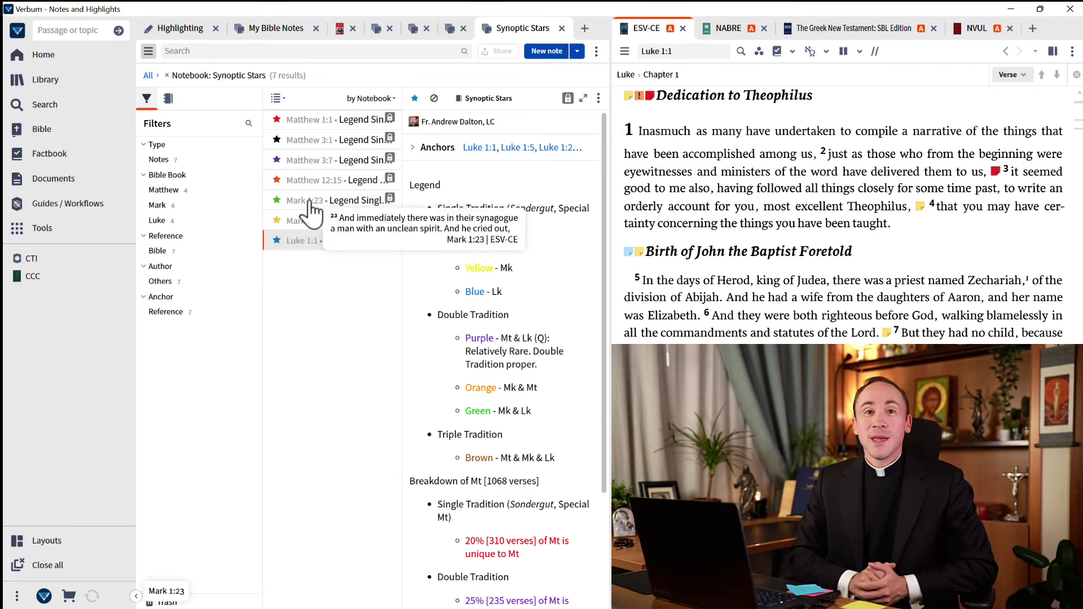